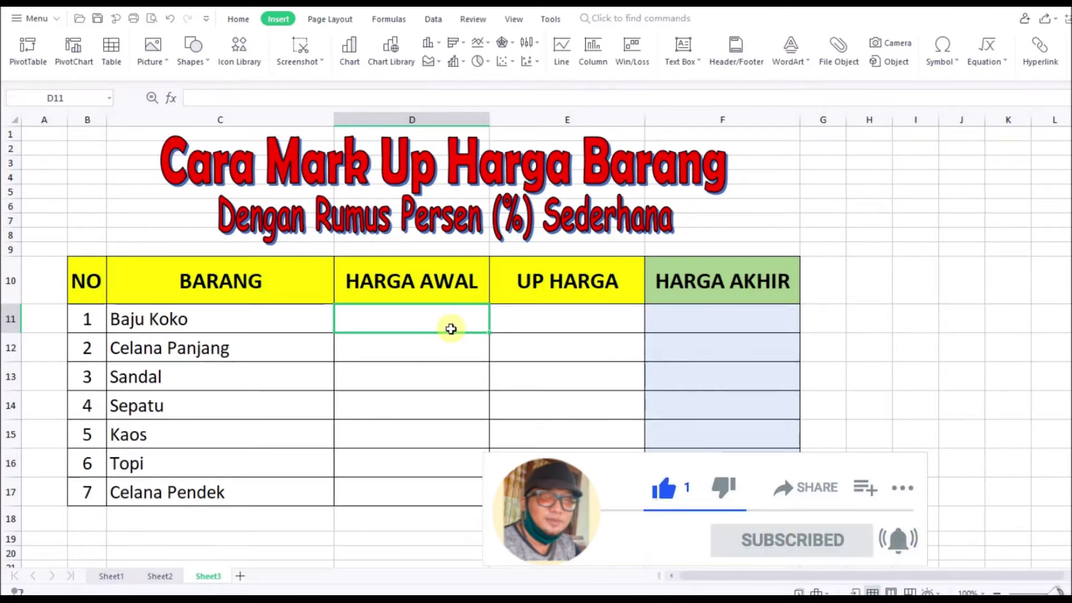
Enter initial prices 125000, 180000, 45000 and 200000 for Baju Koko through Sepatu
type("125000")
key("Return")
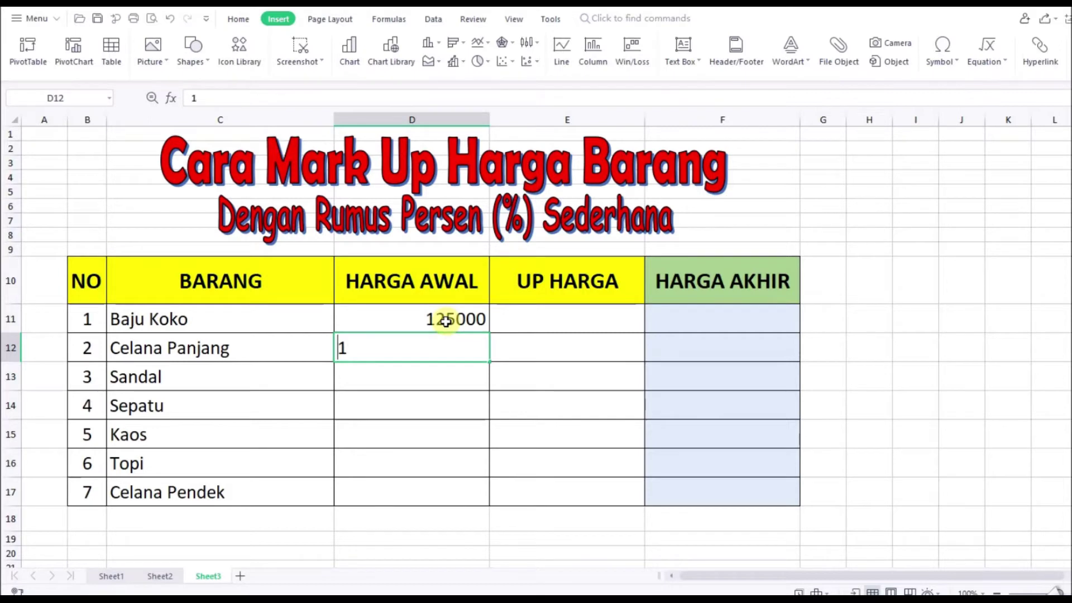
type("180000")
key("Return")
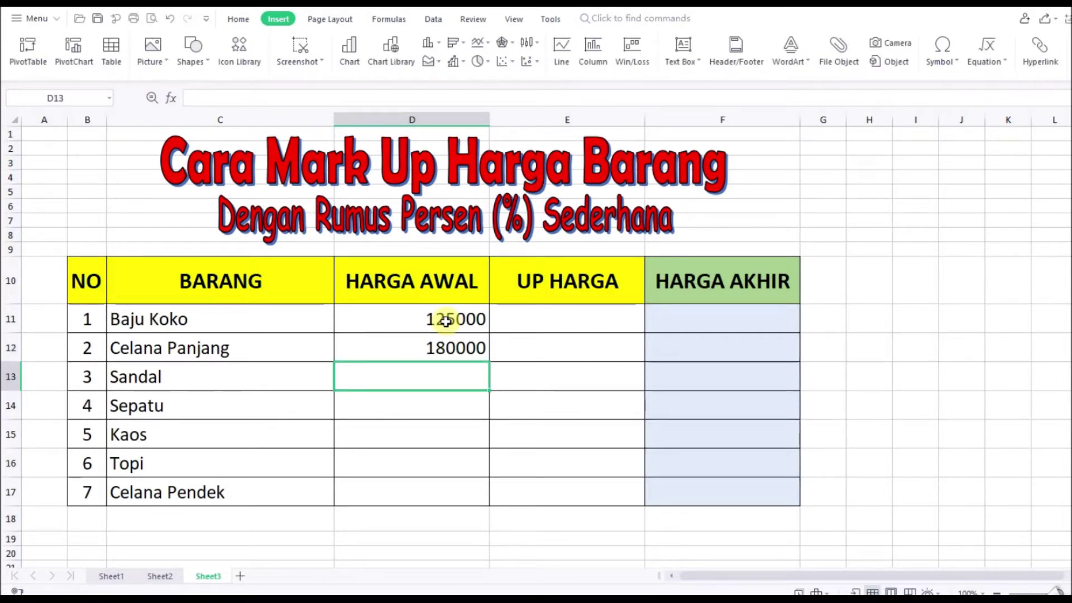
type("45000")
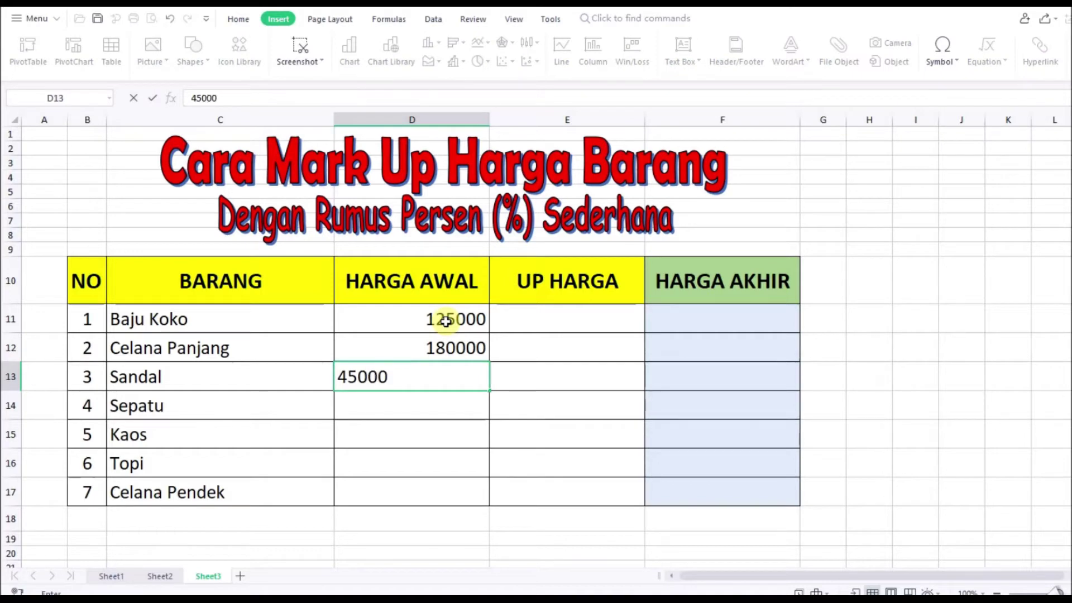
key("Return")
type("2")
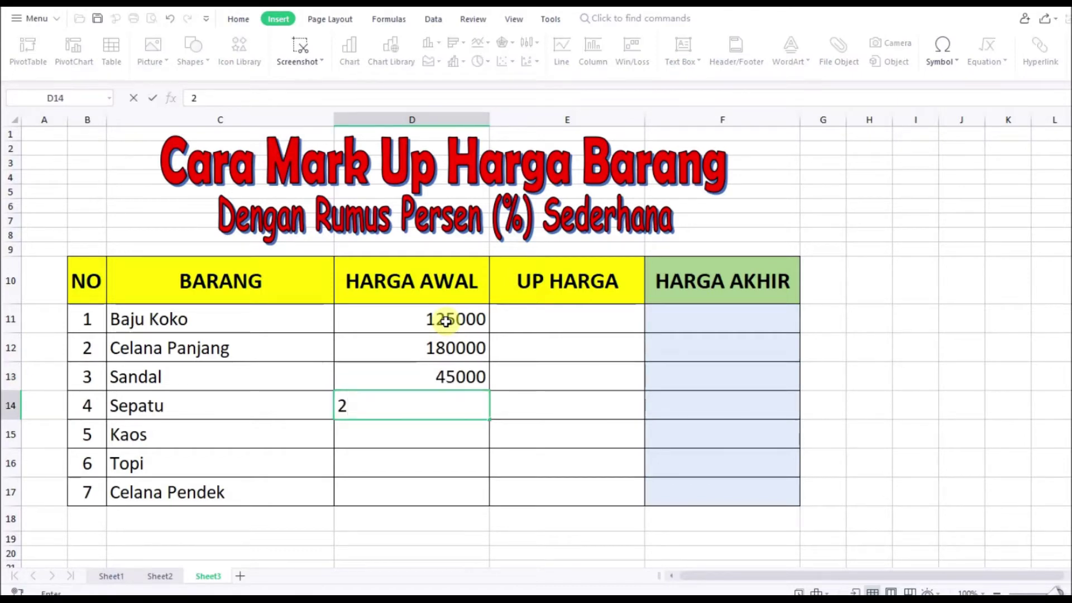
type("00000")
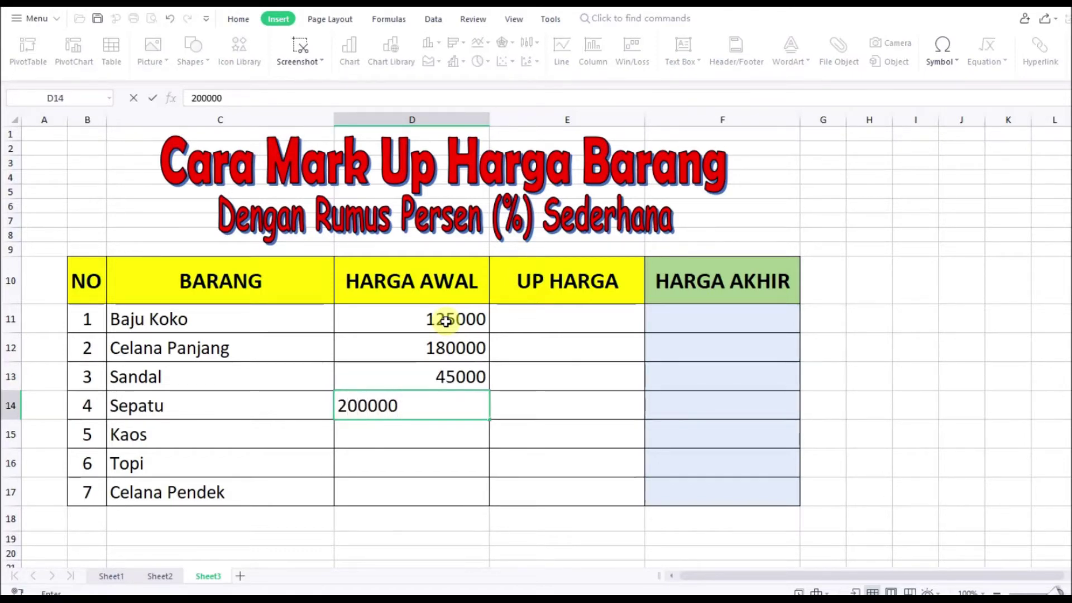
key("Return")
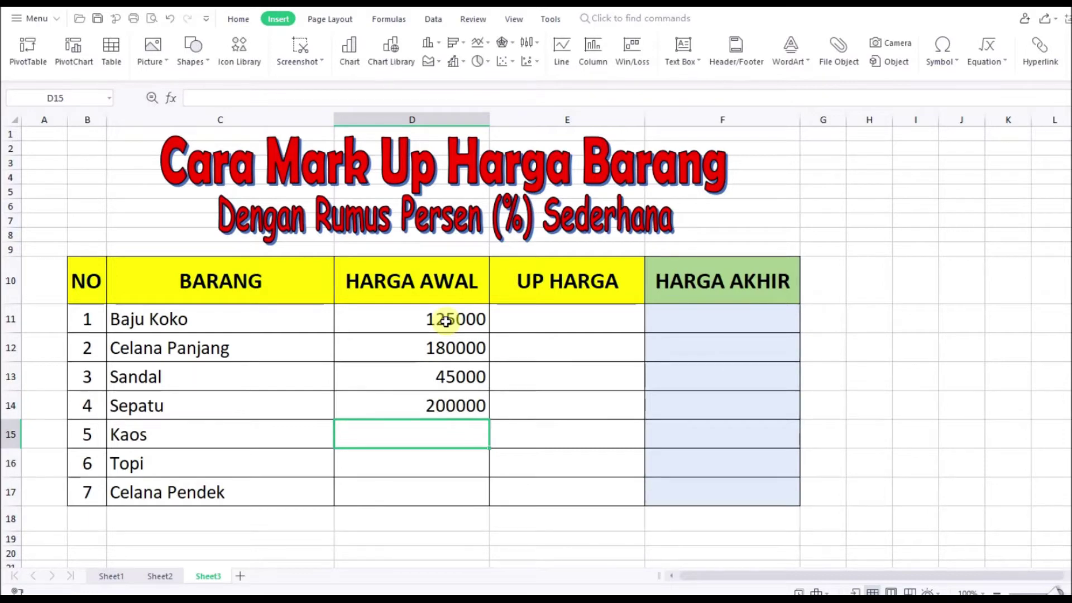
Enter 80000, 24000 and 55000 for Kaos, Topi and Celana Pendek, then select D11:D17
type("80000")
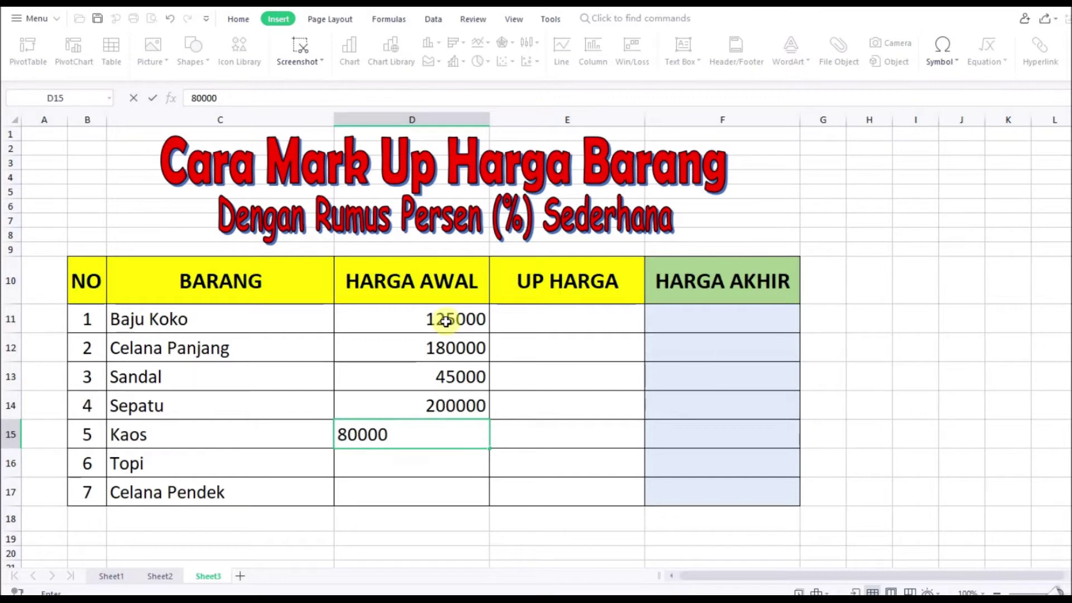
key("Return")
type("2")
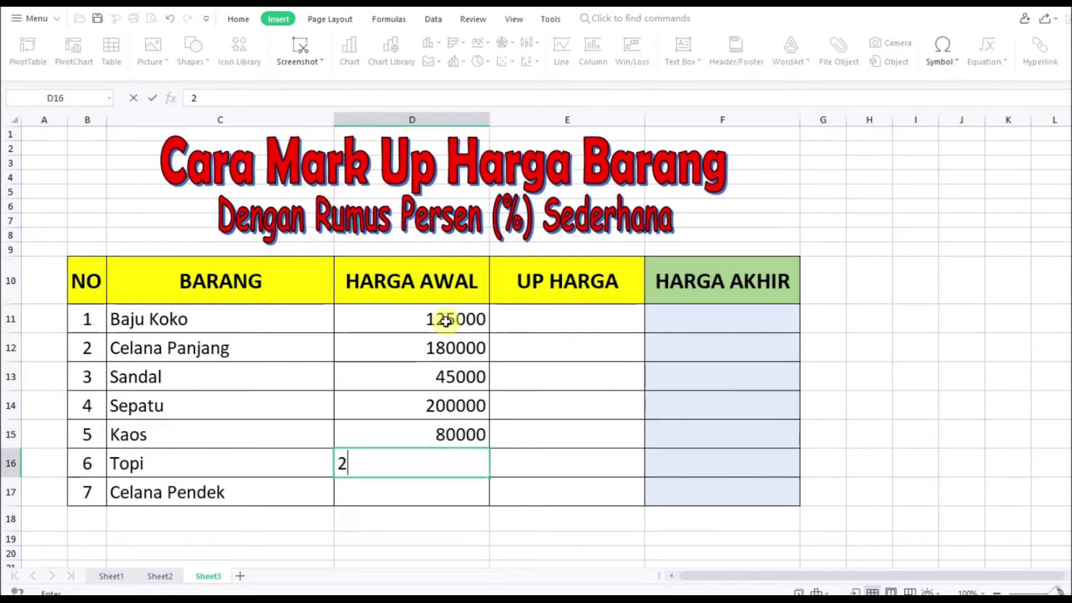
type("4000")
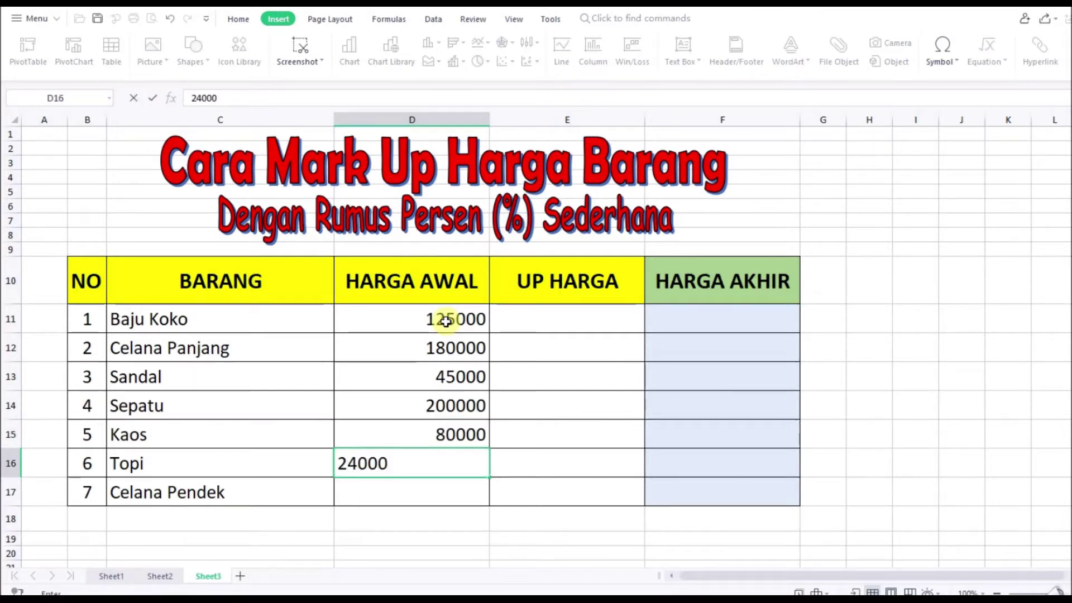
key("Return")
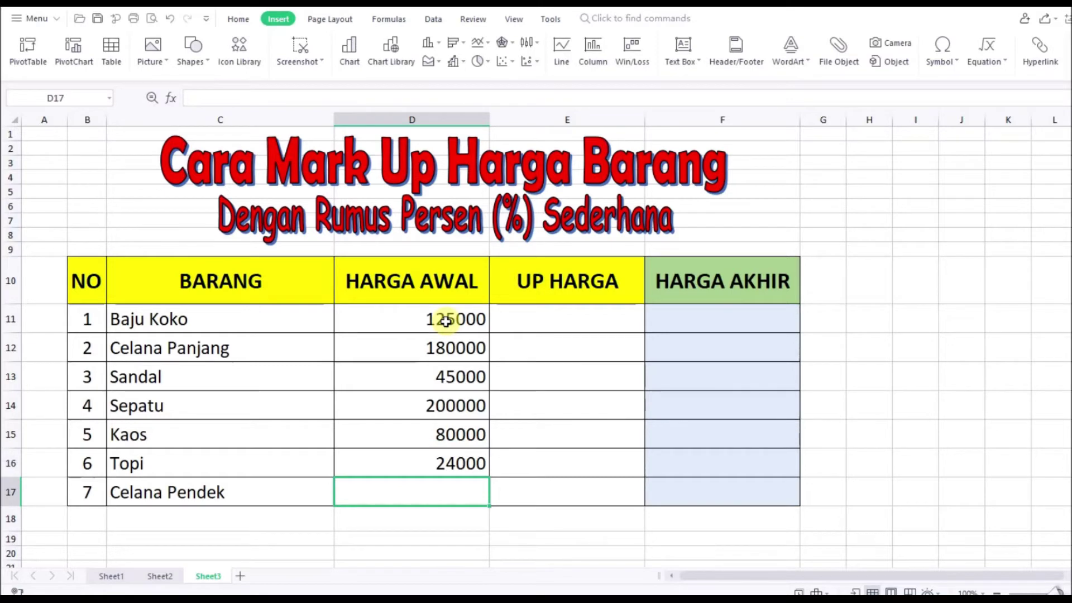
type("55000")
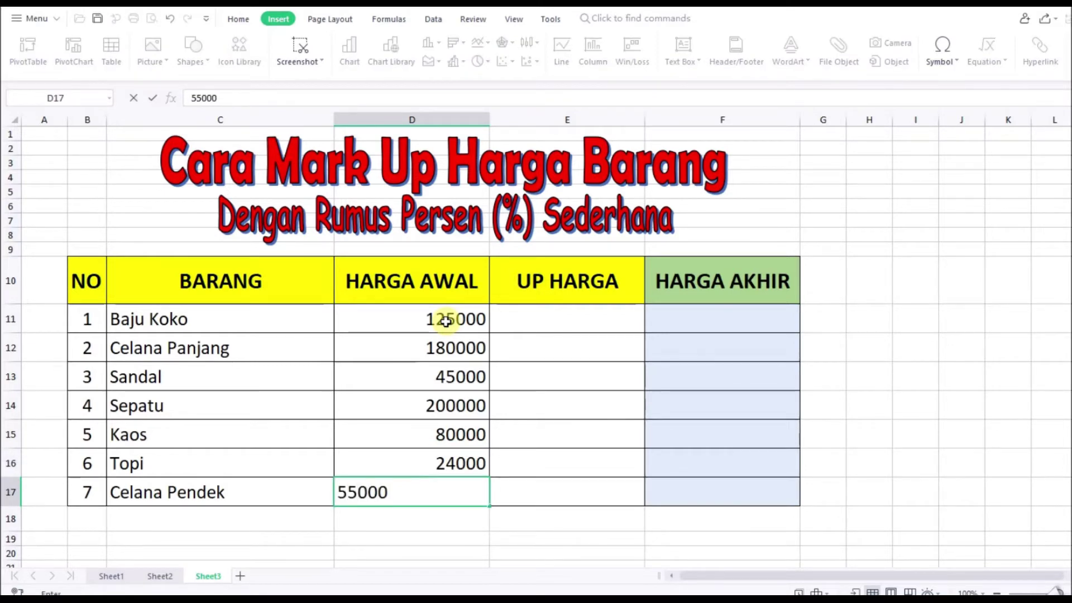
key("Return")
left_click_drag(428, 317, 443, 491)
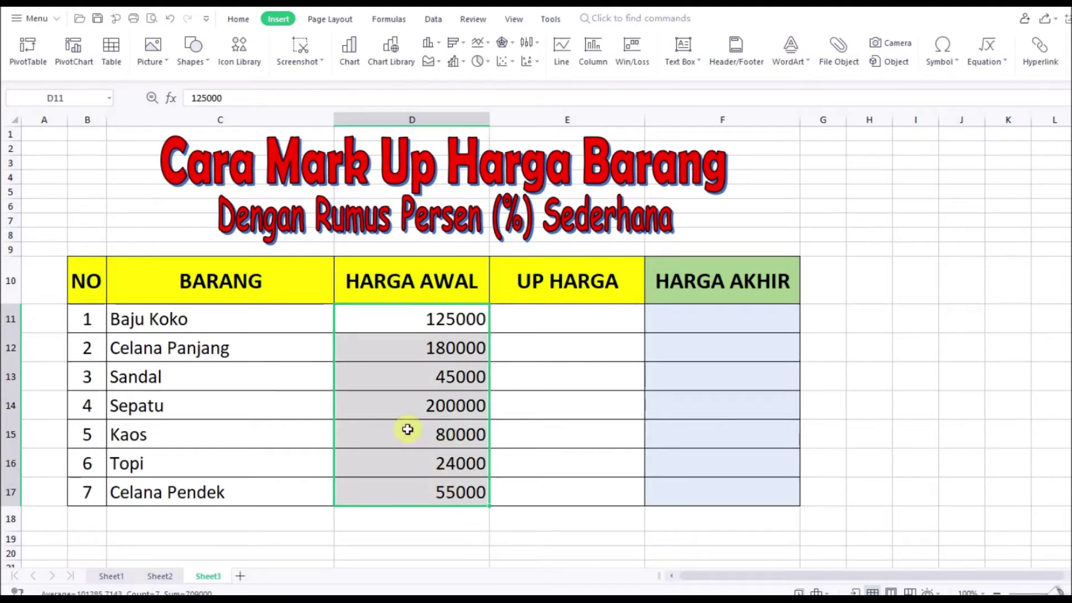
Format prices D11:D17 as Accounting with Rp symbol and 0 decimals, e.g. Rp 125.000
right_click(408, 429)
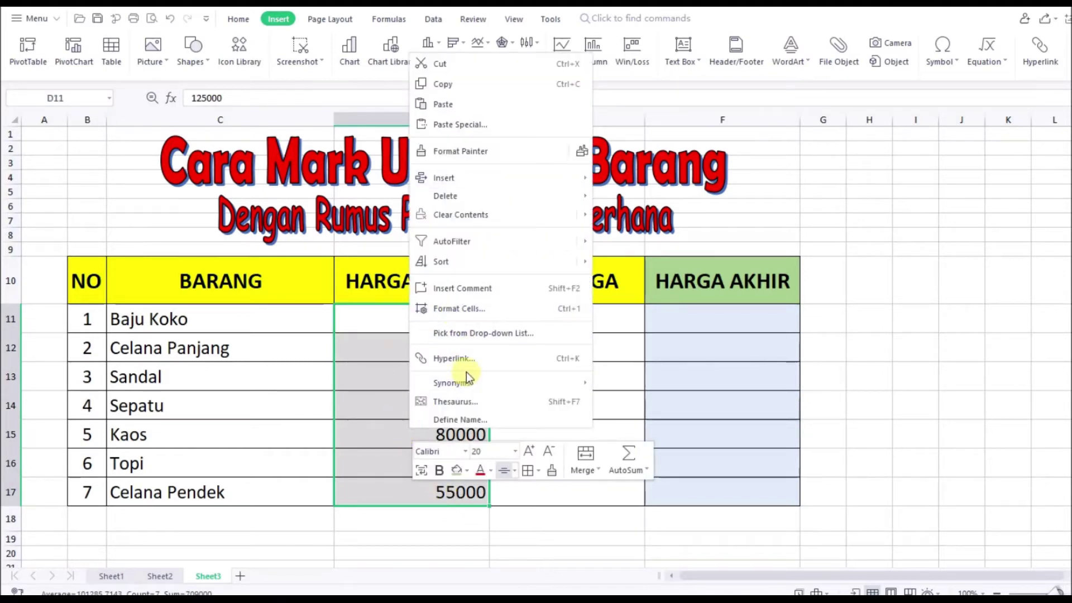
left_click(483, 310)
left_click(459, 231)
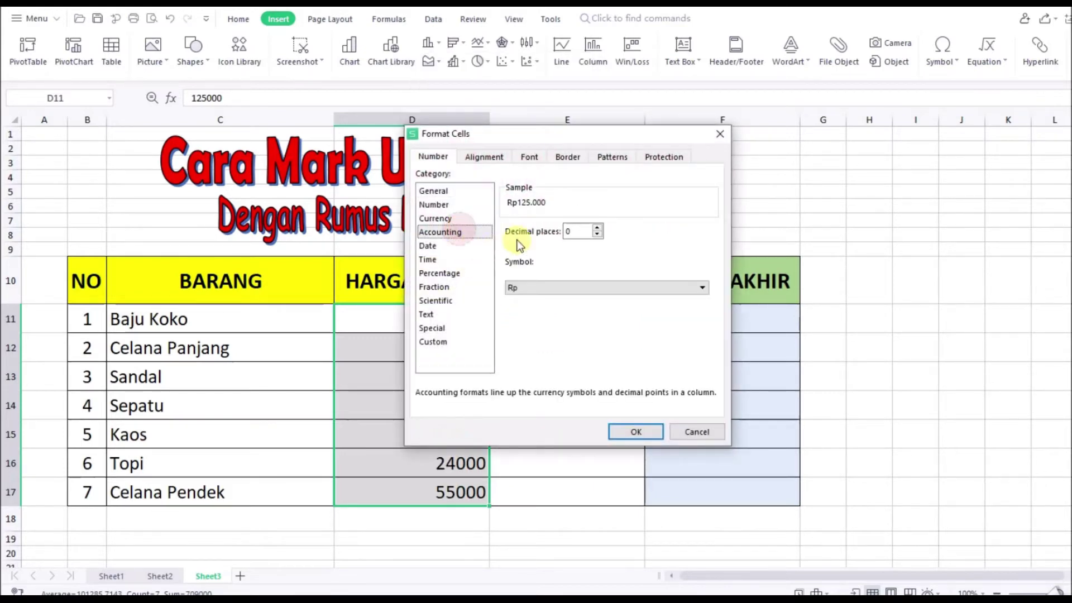
left_click(635, 432)
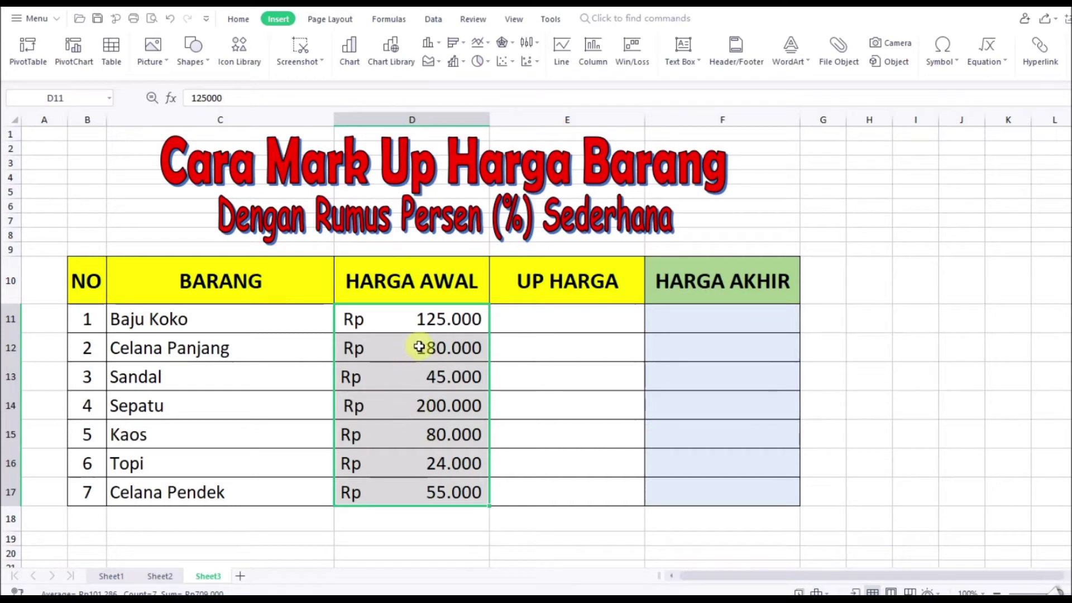
left_click(391, 321)
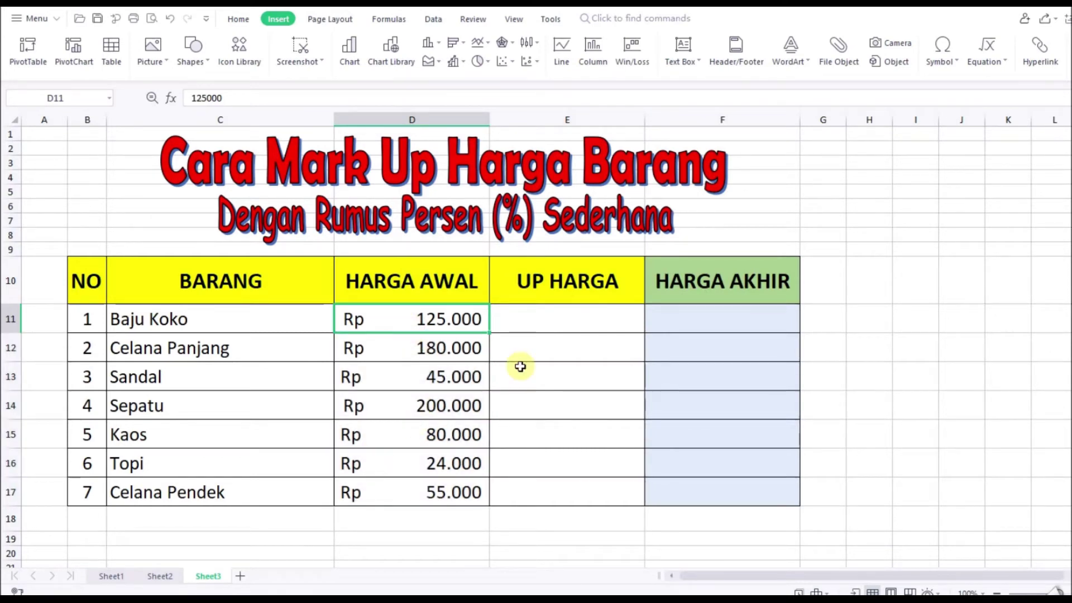
left_click(558, 322)
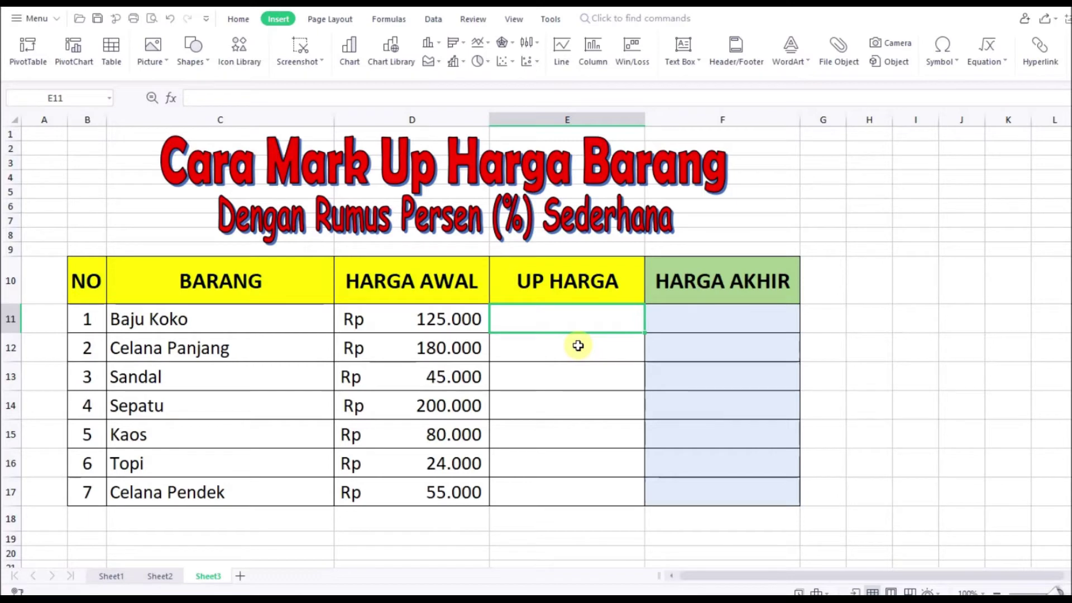
Enter markups 20%, 15% and 8% for Baju Koko, Celana Panjang and Sandal
type("20&")
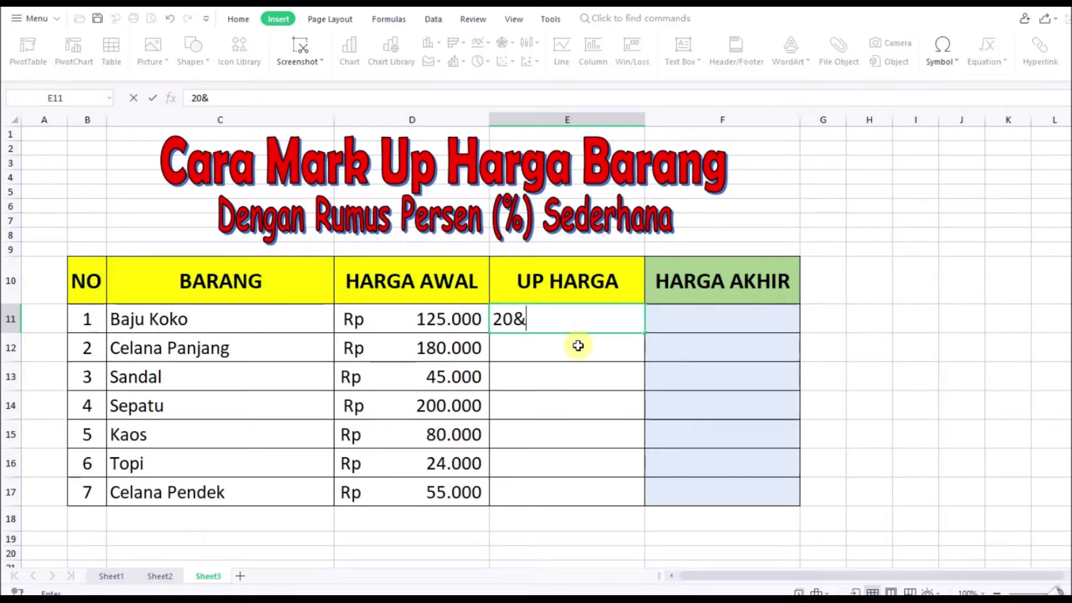
type("&")
key("BackSpace")
key("Return")
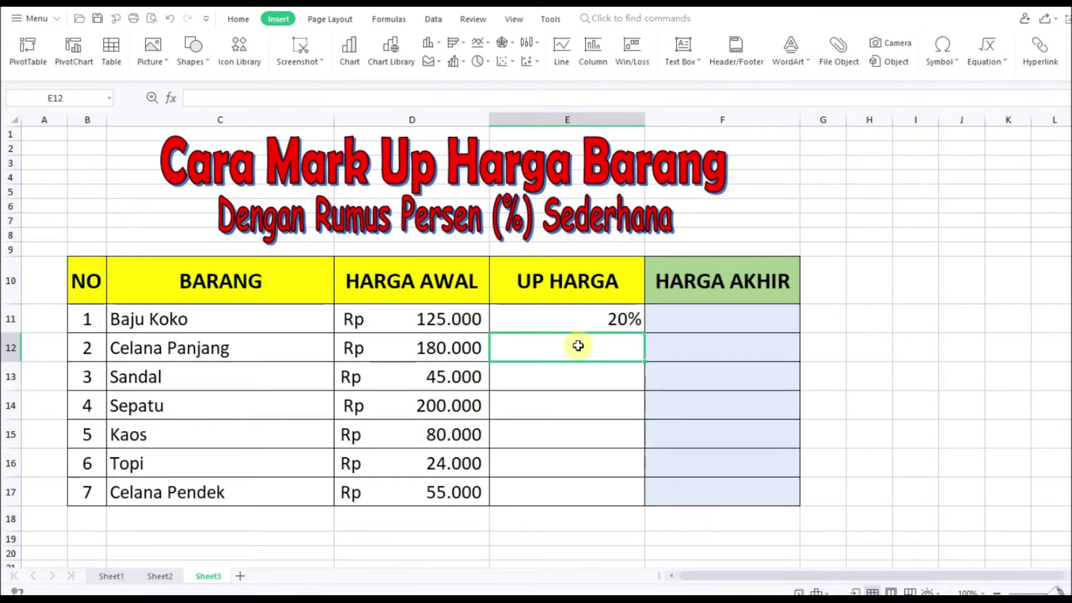
type("15")
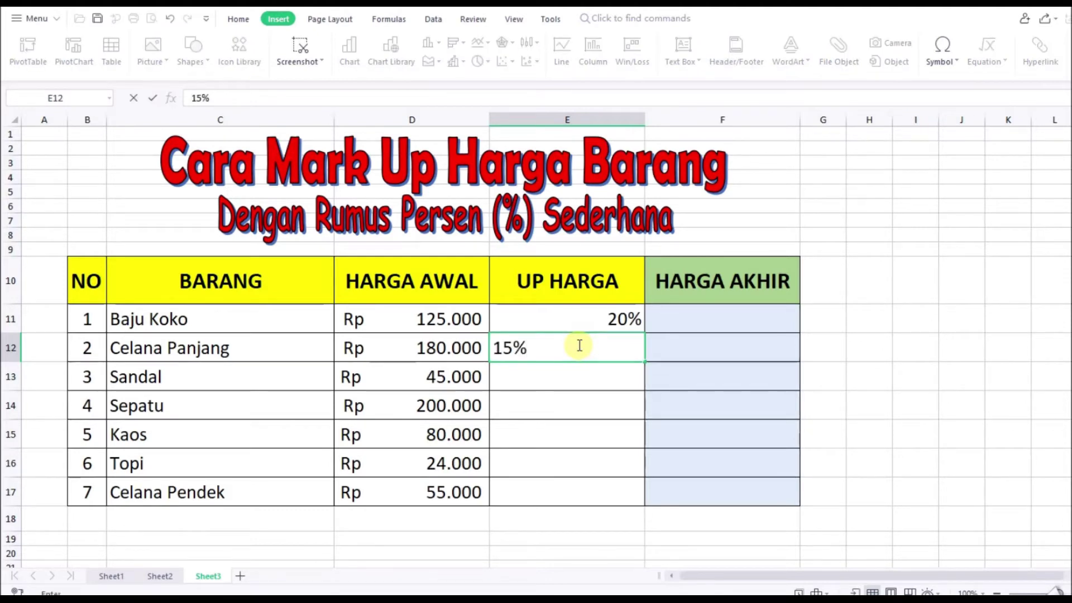
key("Return")
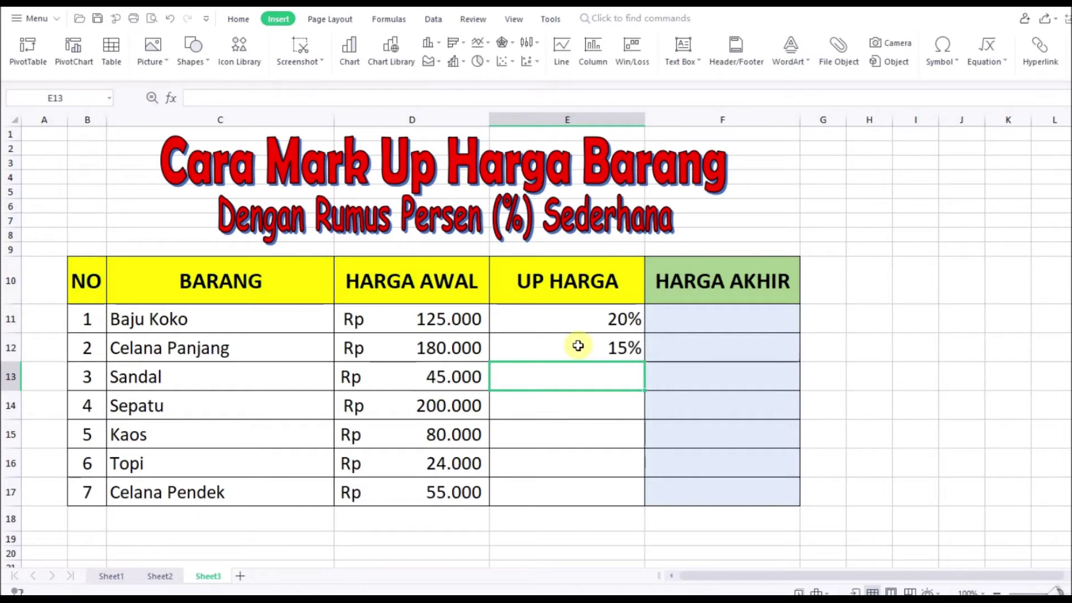
type("8%")
key("Return")
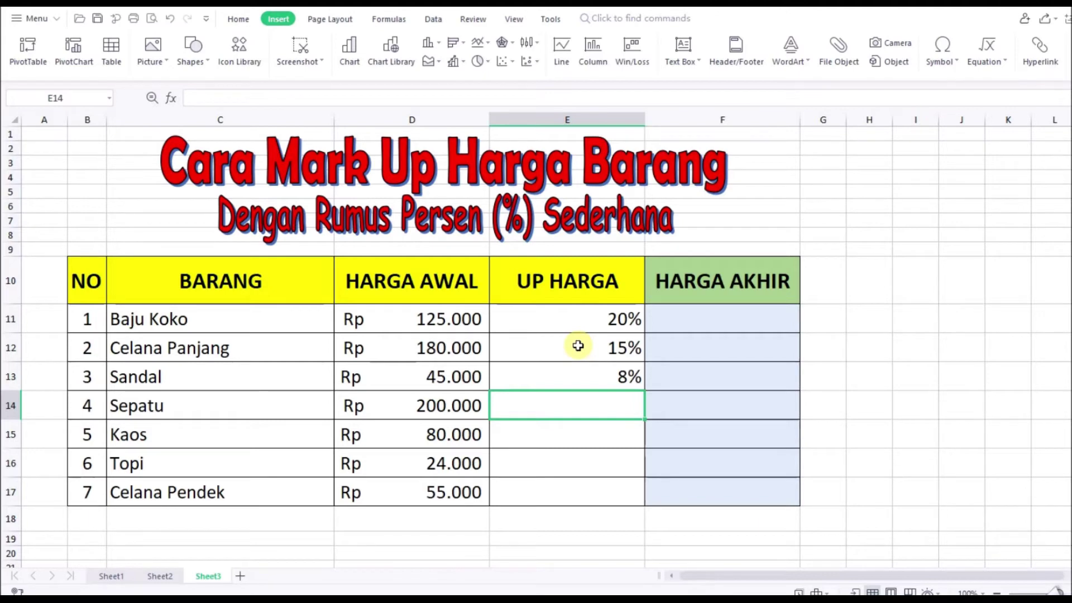
Enter markups 12%, 10%, 7% and 26% for Sepatu, Kaos, Topi and Celana Pendek
type("12%")
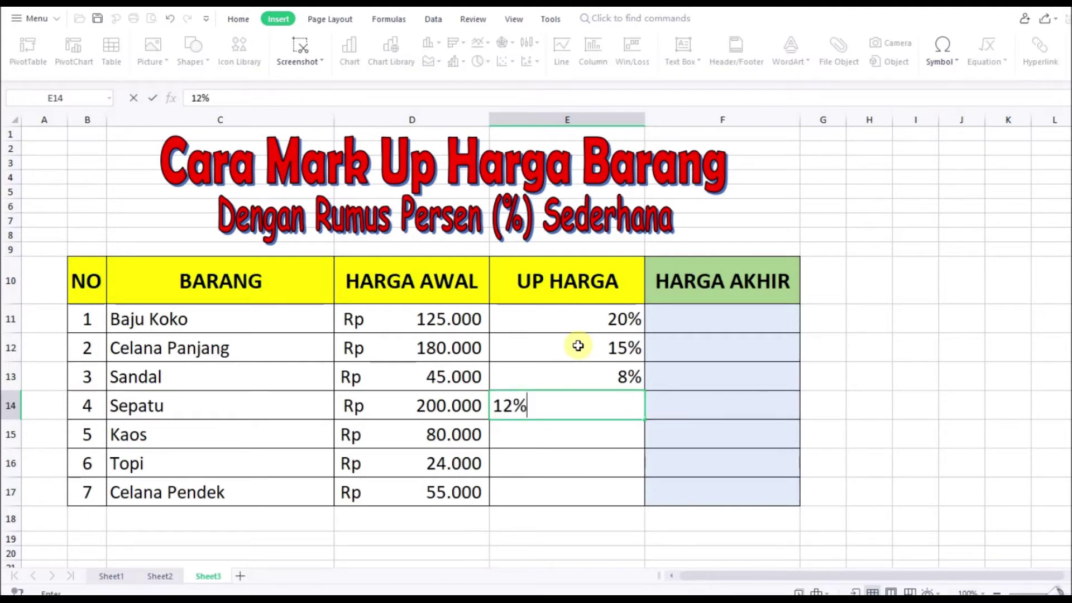
key("Return")
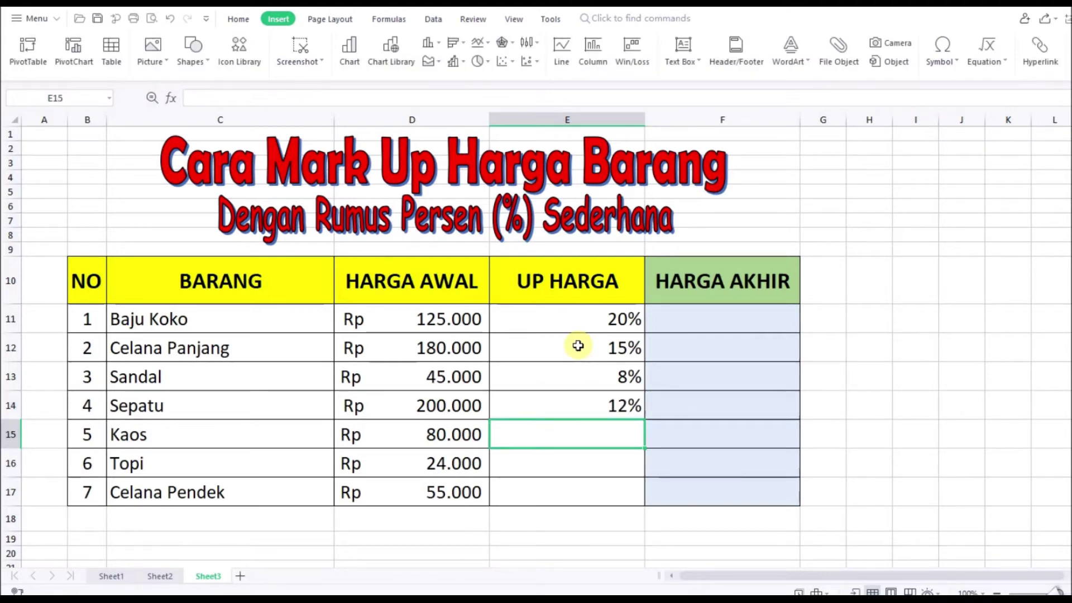
type("10")
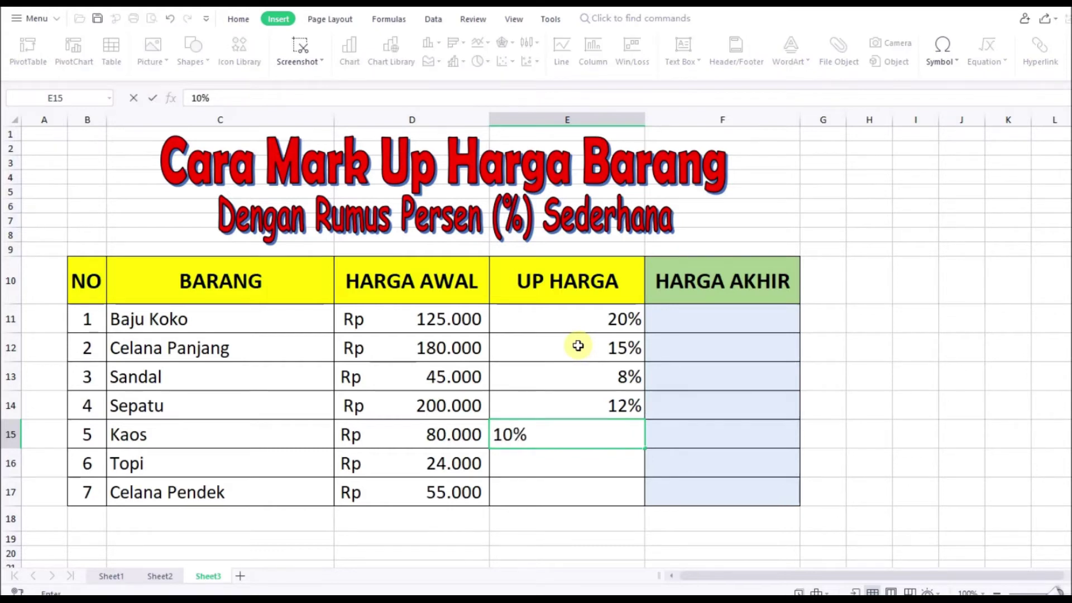
key("Return")
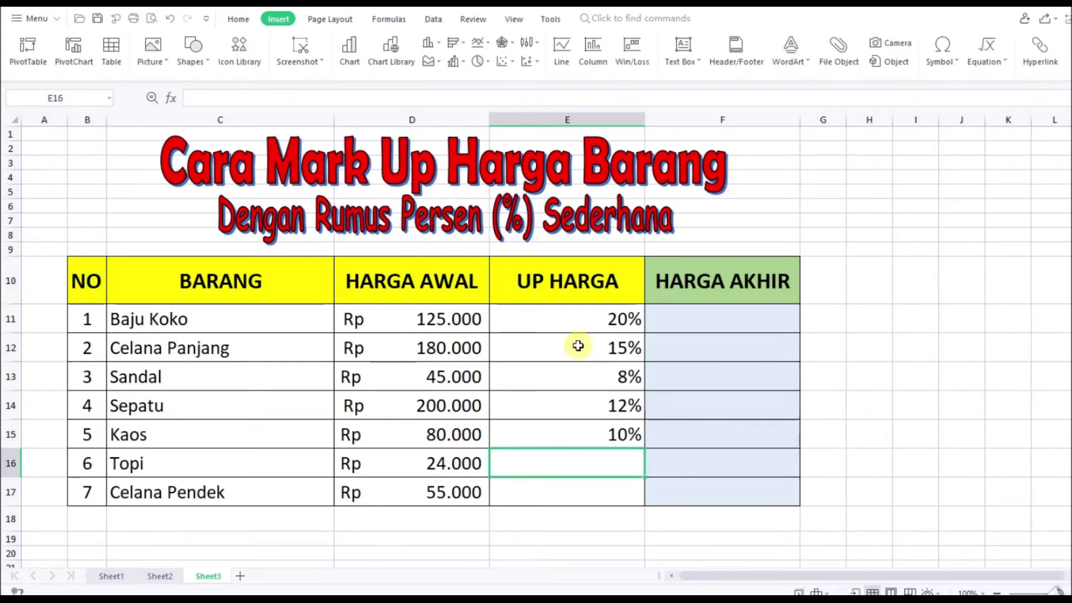
type("7")
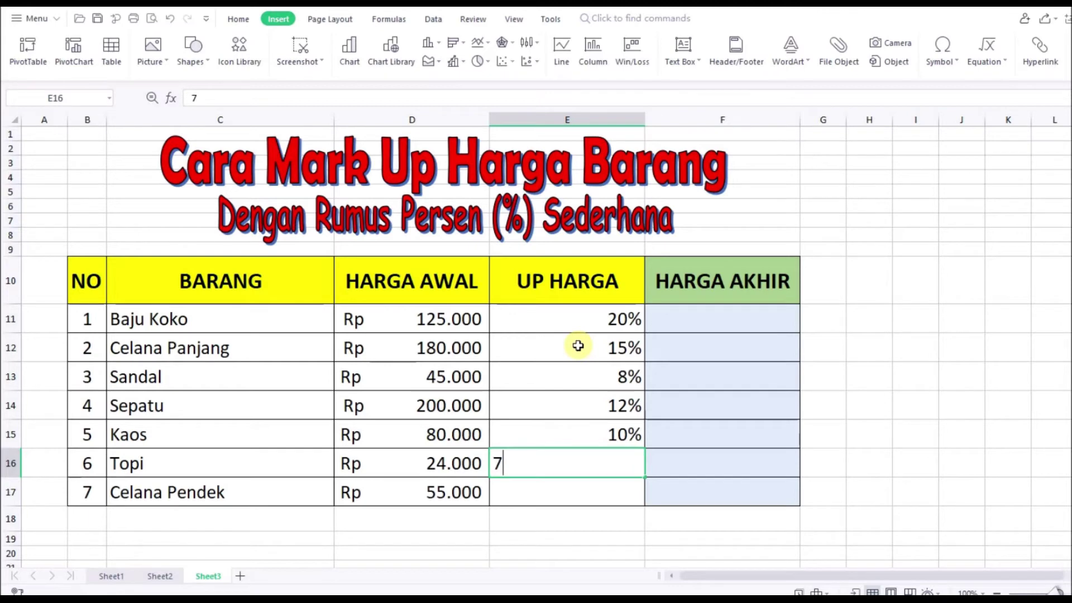
key("Return")
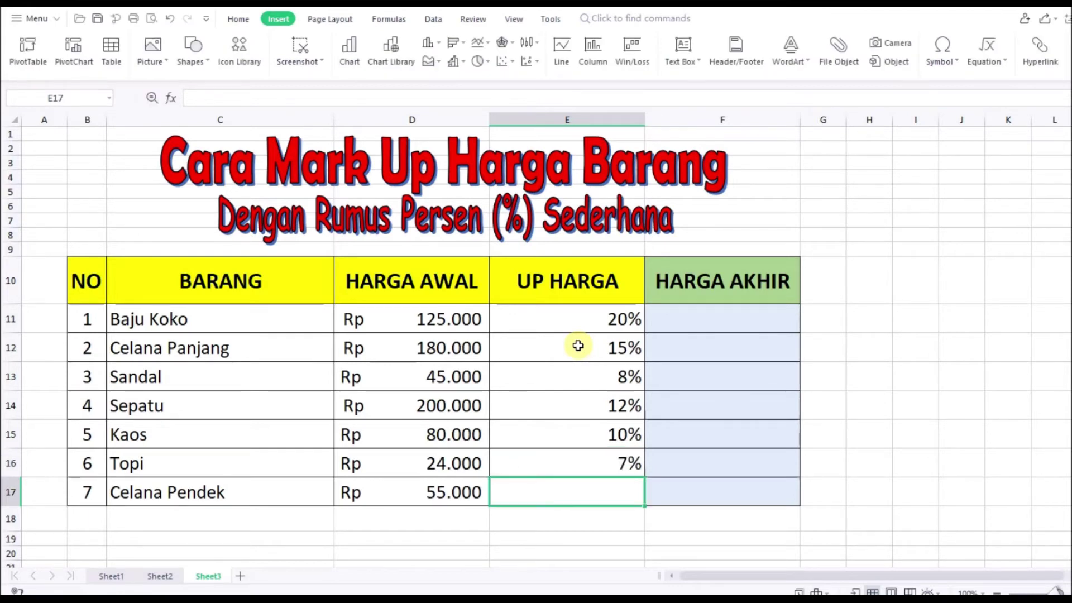
type("26")
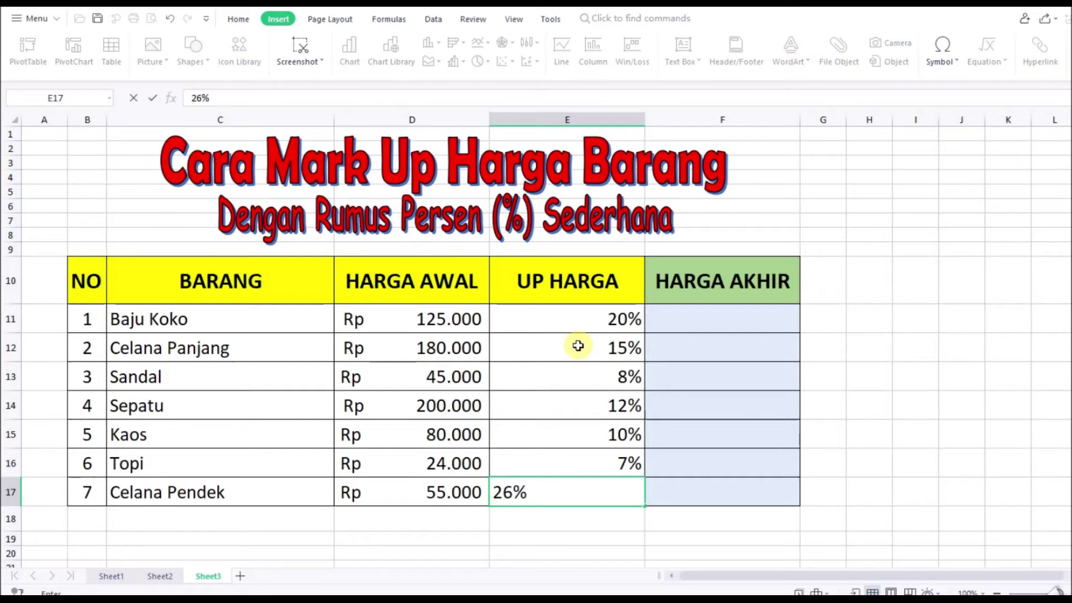
Center-align the markup percentages in E11:E17
left_click_drag(609, 314, 607, 490)
left_click(239, 18)
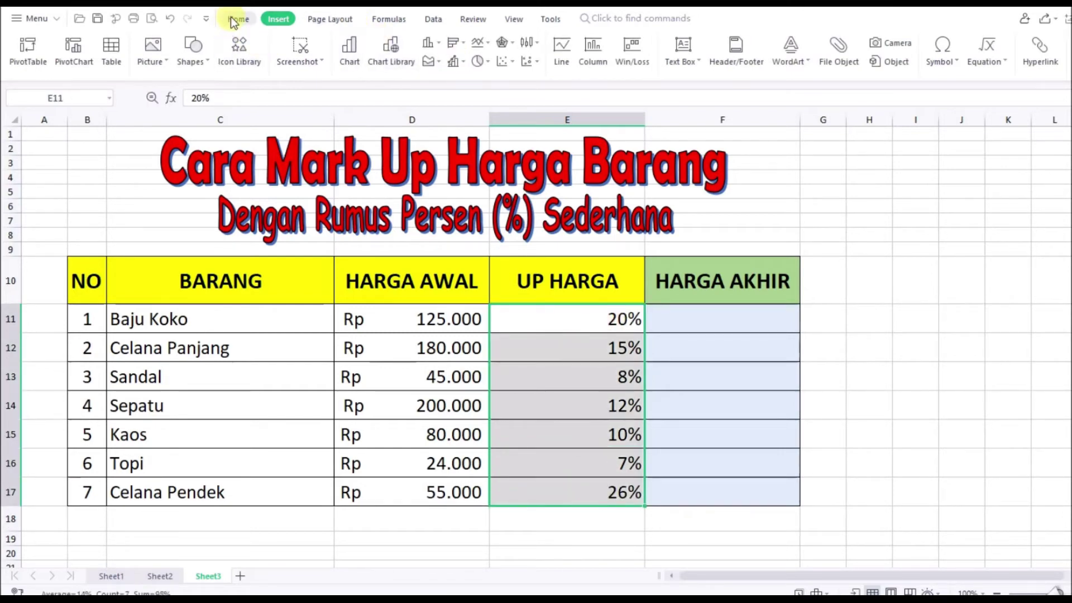
left_click(348, 60)
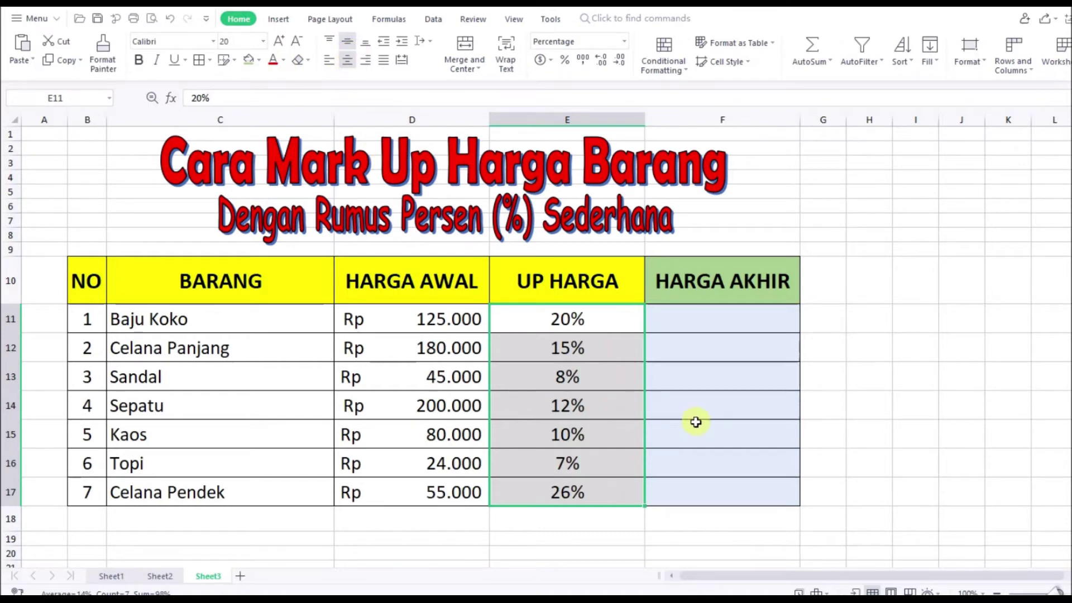
left_click(709, 325)
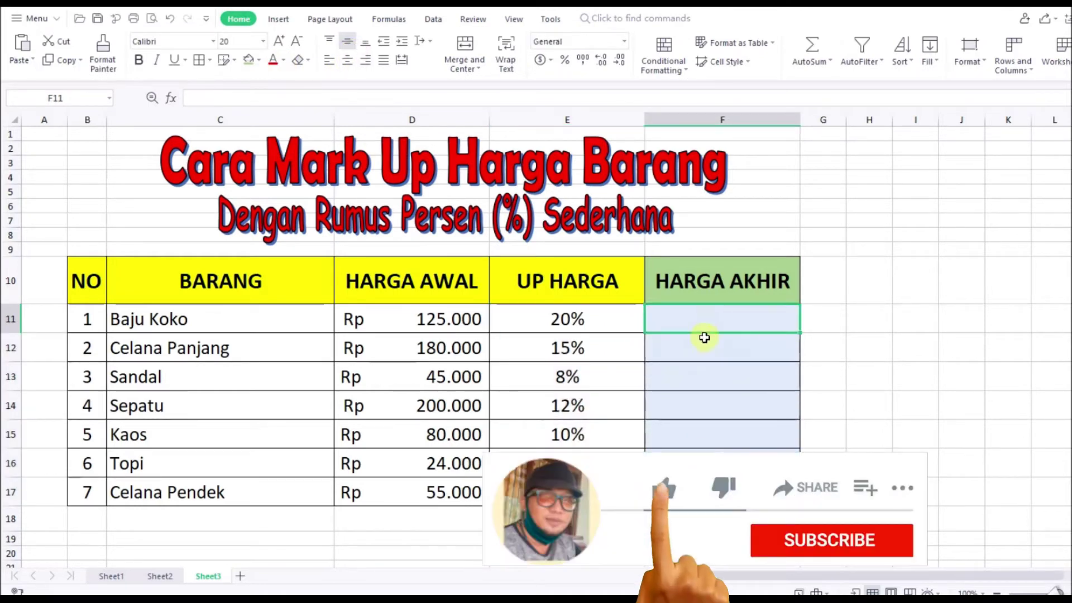
Format F11:F17 as Accounting with Rp symbol and 0 decimal places
left_click_drag(698, 319, 701, 492)
right_click(700, 439)
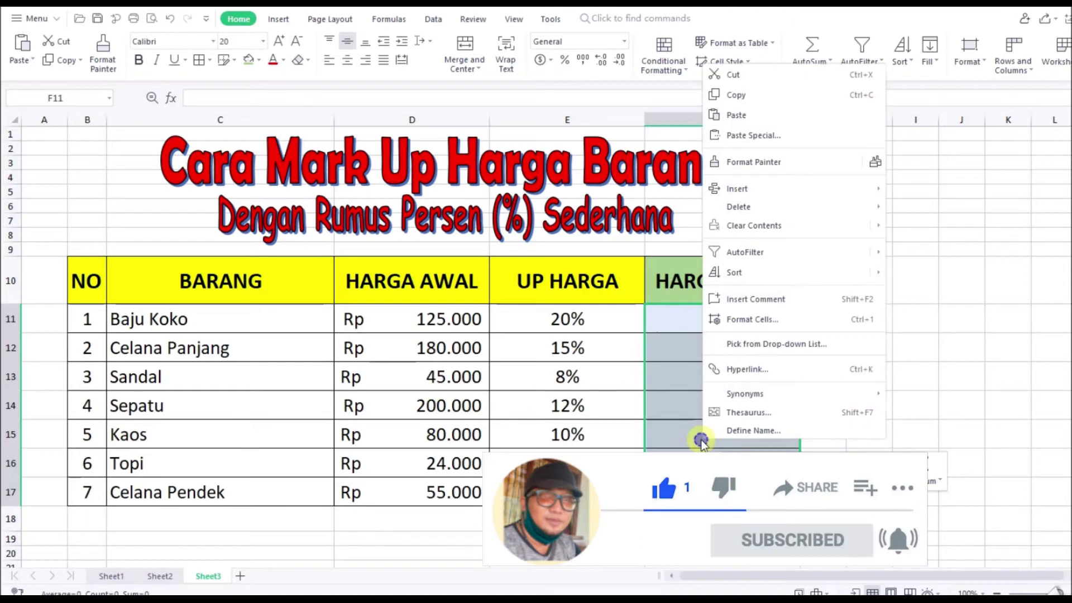
left_click(755, 319)
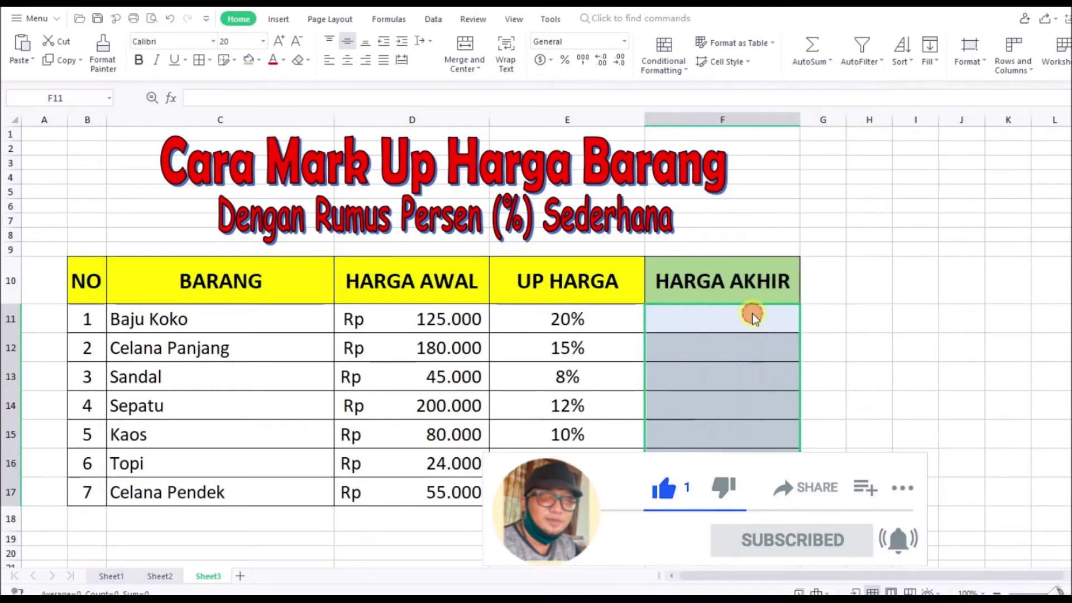
left_click(457, 234)
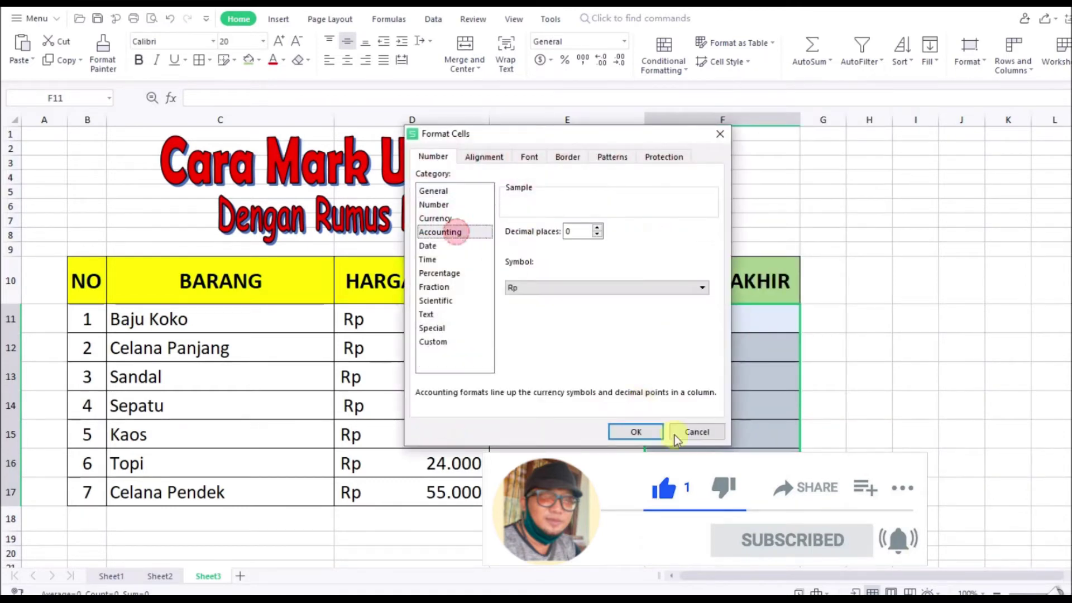
left_click(642, 431)
left_click(857, 399)
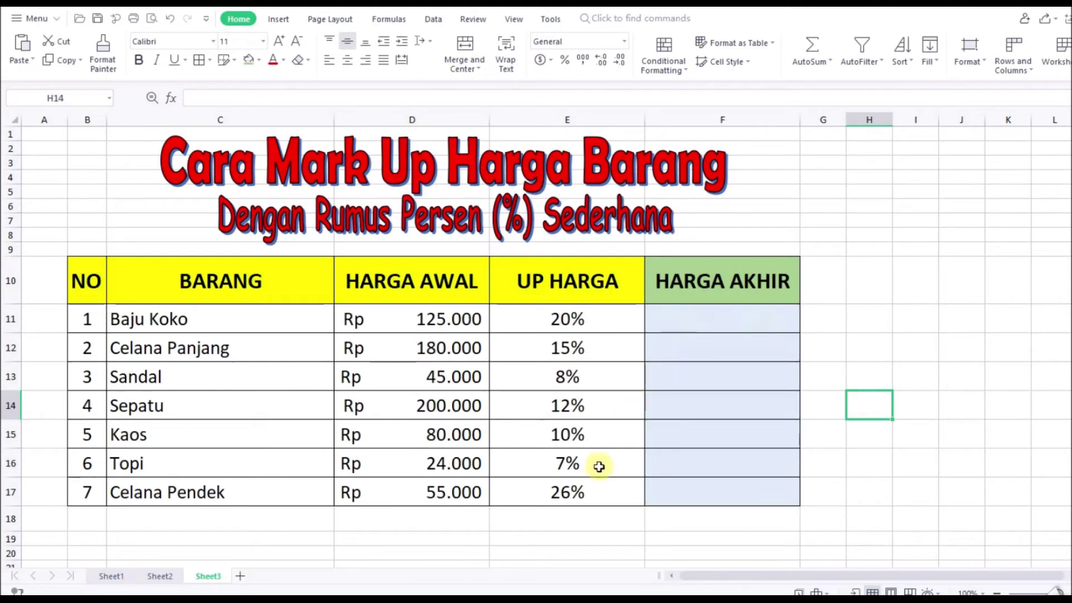
left_click(582, 532)
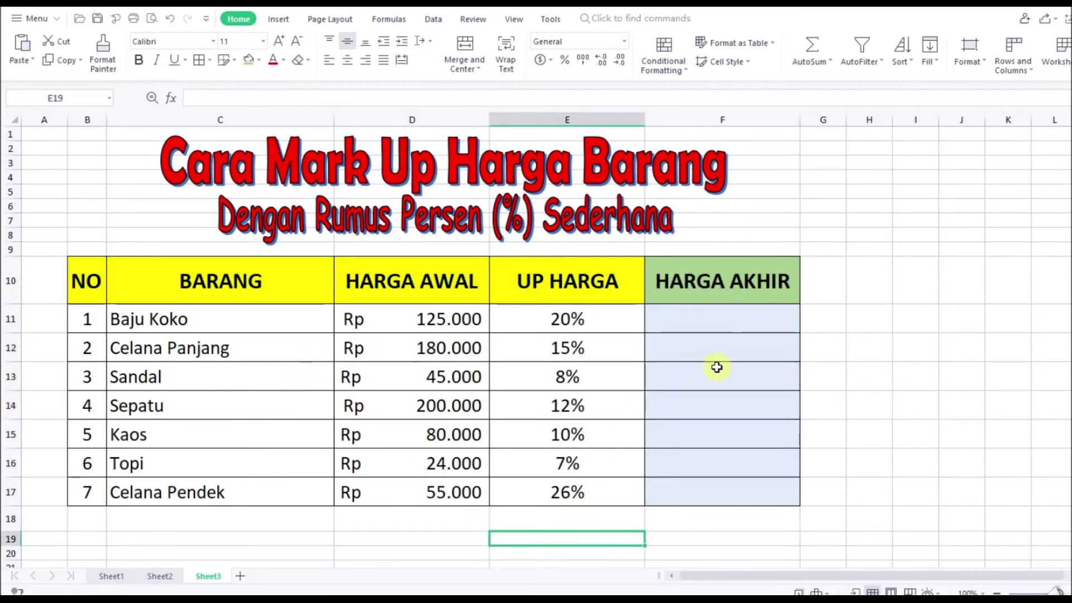
left_click(713, 322)
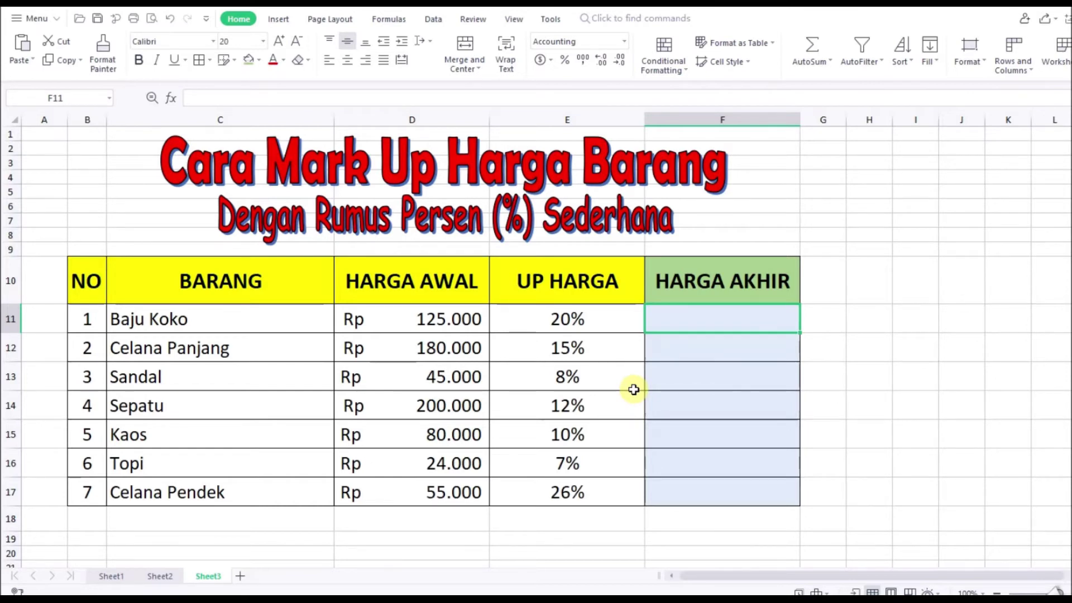
Enter =D11*(1+E11) in F11 for Baju Koko, giving Rp 150.000
type("=")
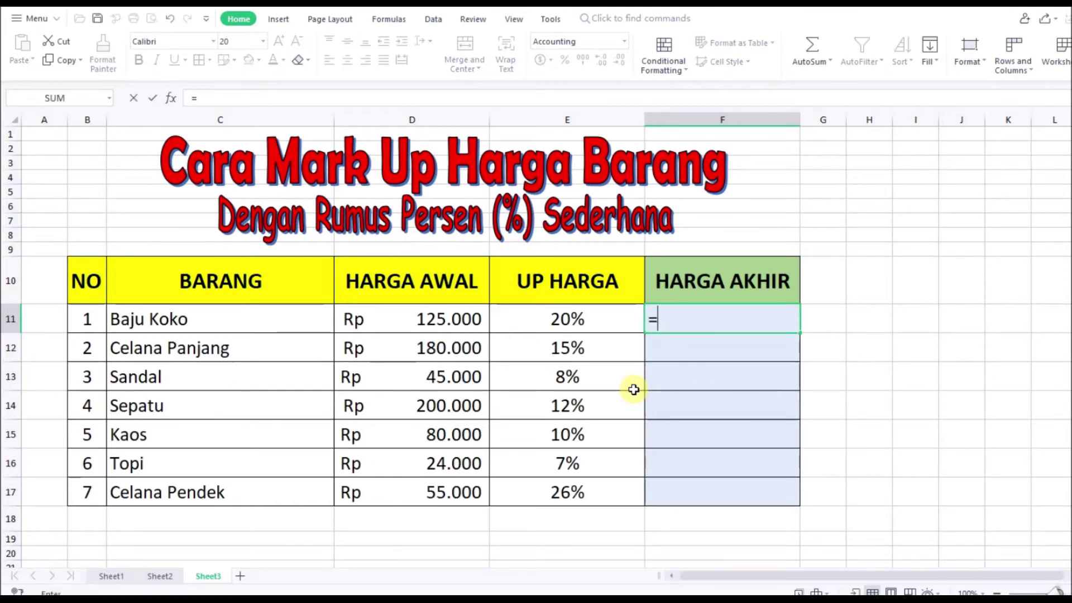
left_click(408, 317)
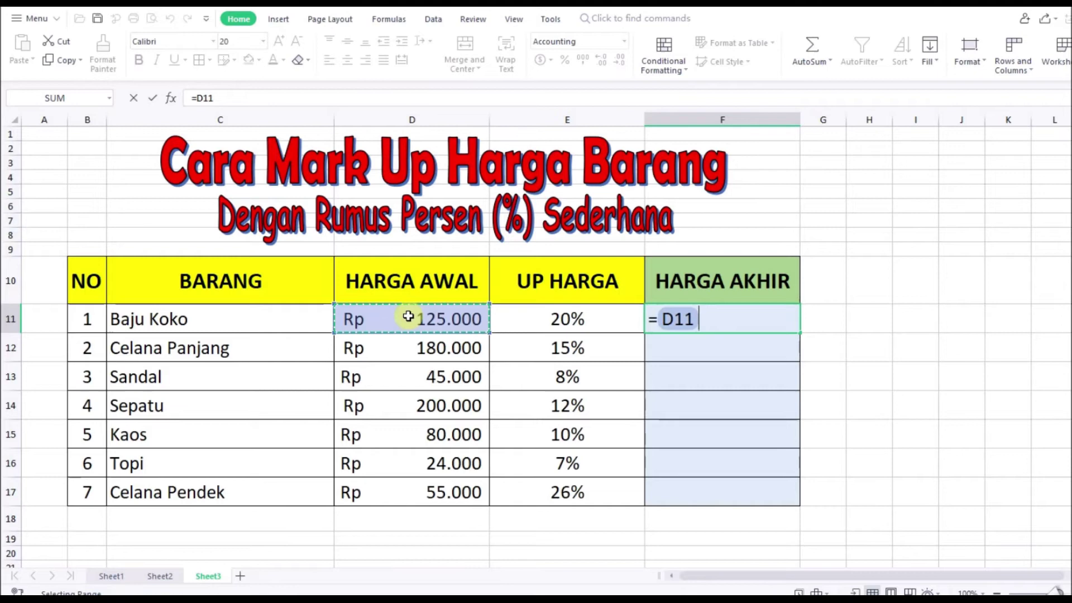
type("*")
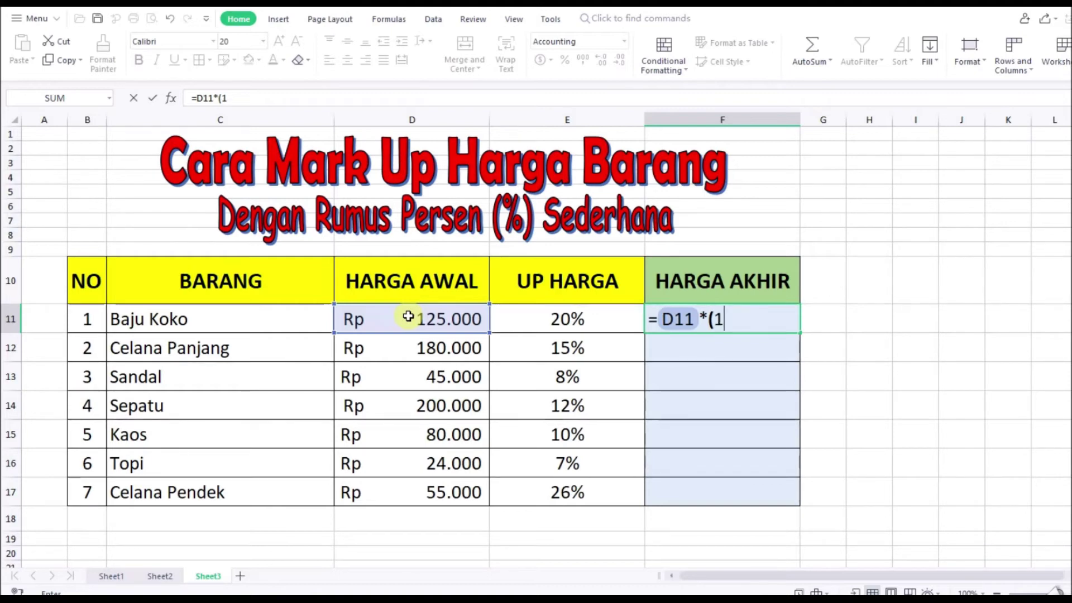
type("+")
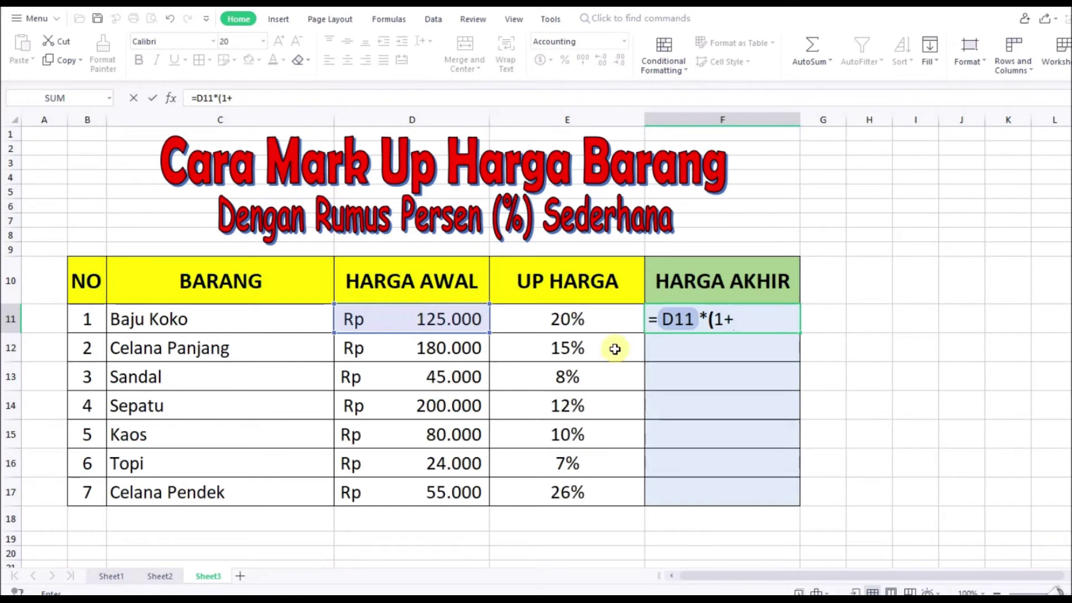
left_click(563, 318)
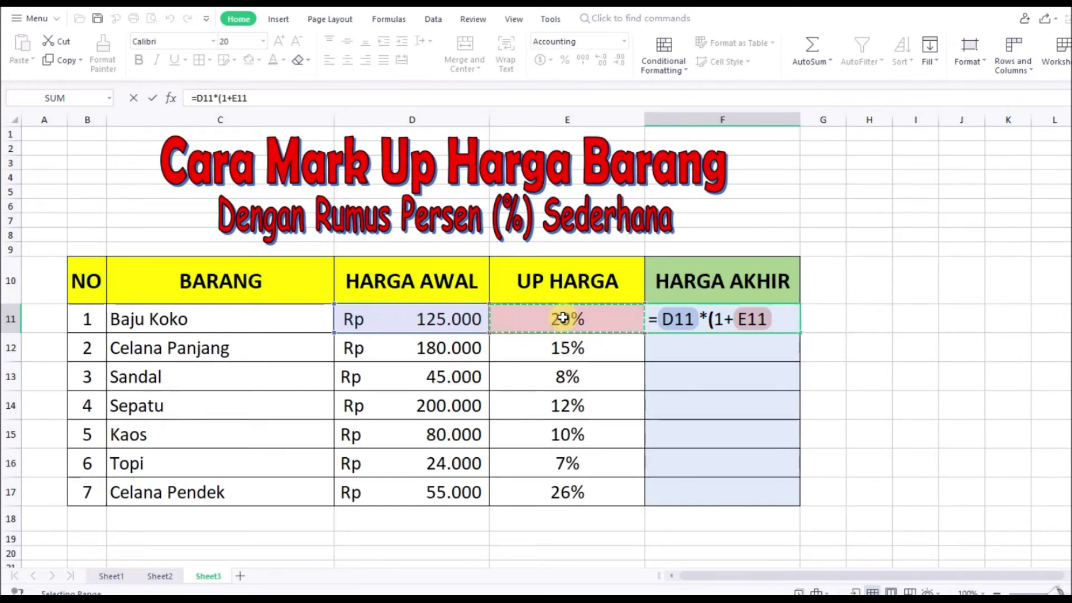
key("Return")
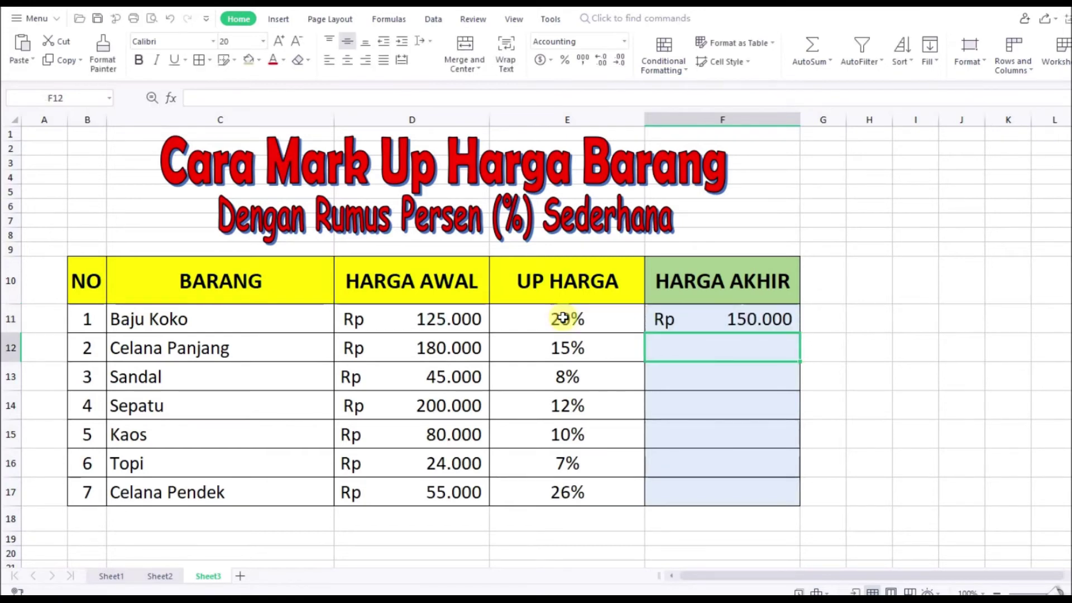
left_click(689, 319)
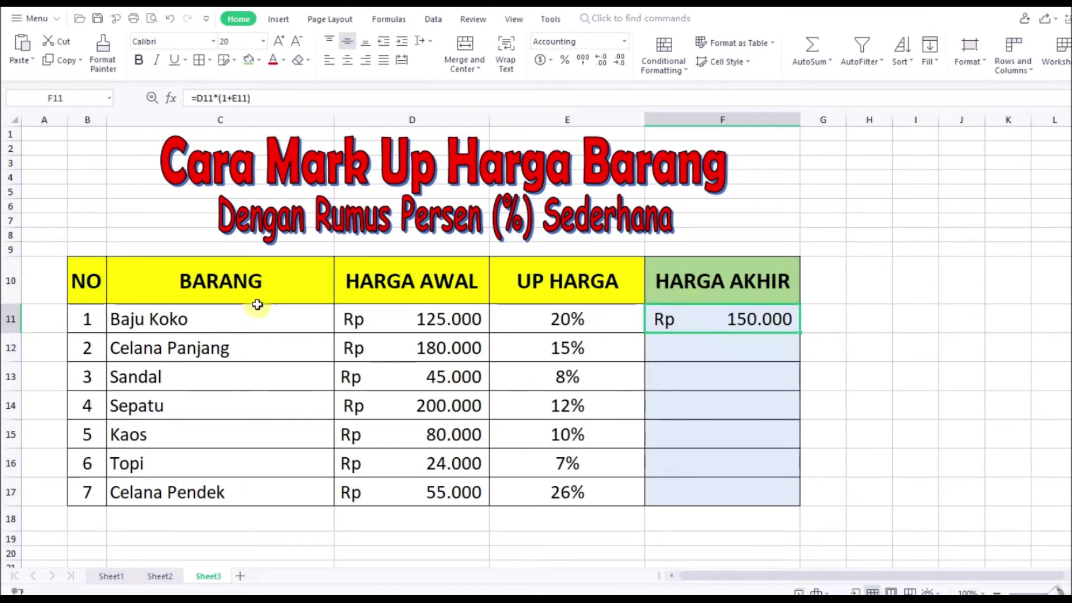
left_click(704, 347)
Enter =D12*(1+E12) in F12 for Celana Panjang, giving Rp 207.000
type("=")
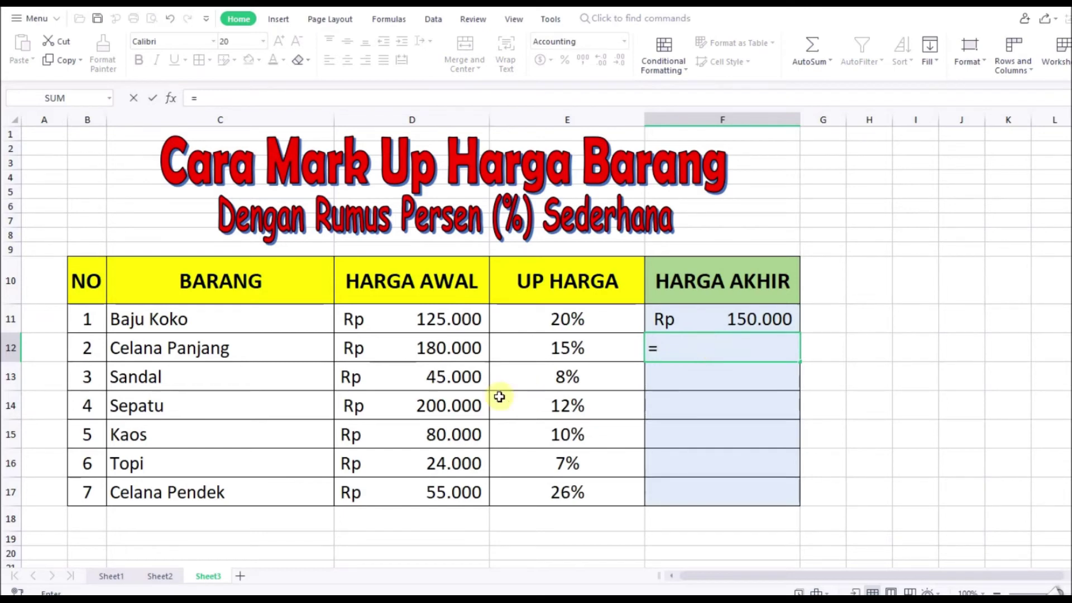
left_click(436, 350)
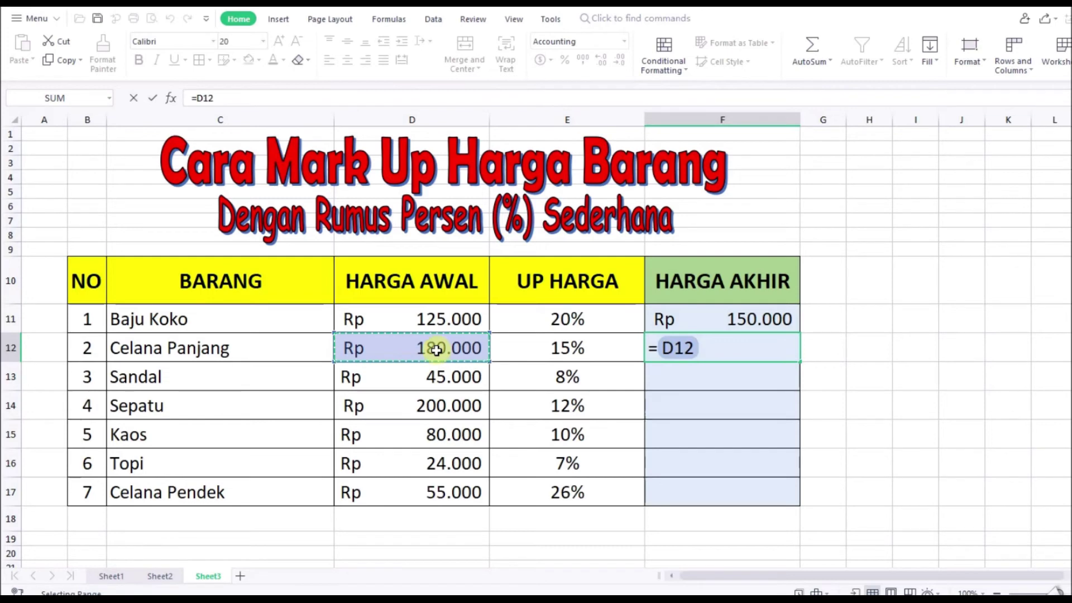
type("*")
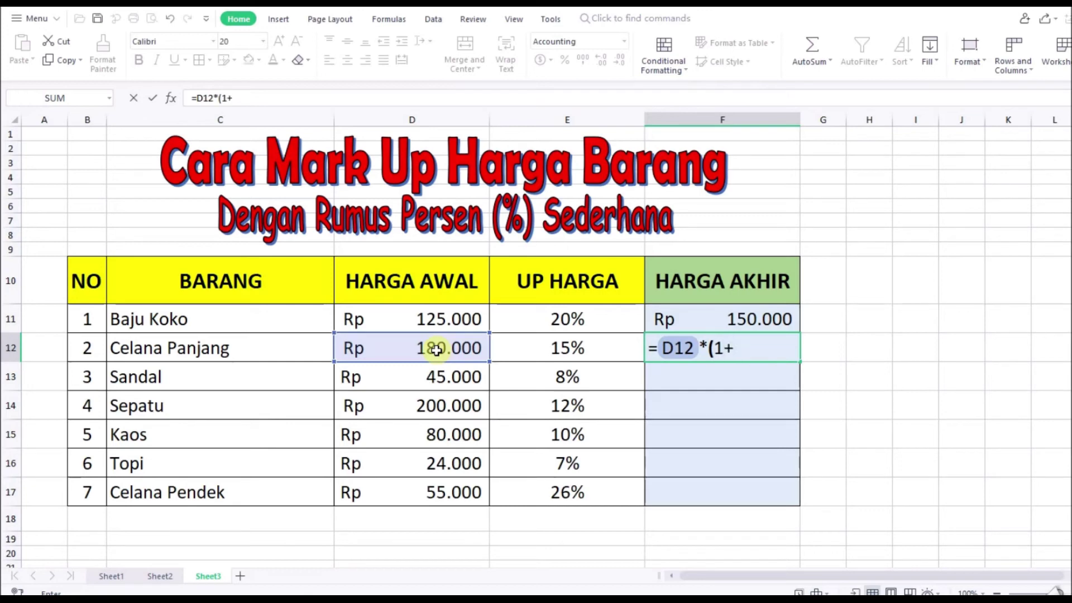
left_click(533, 354)
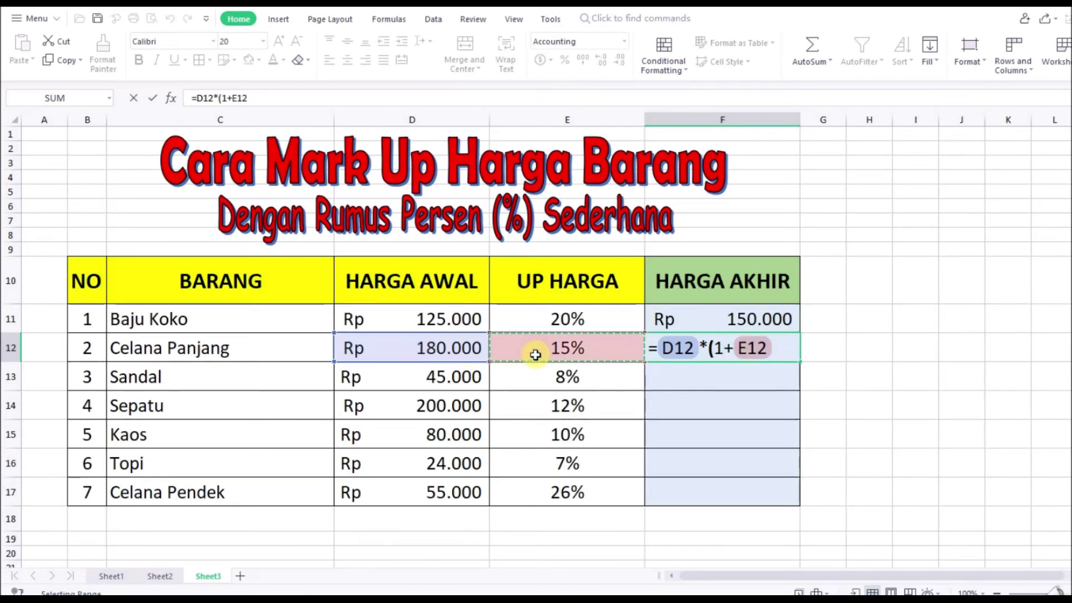
key("Return")
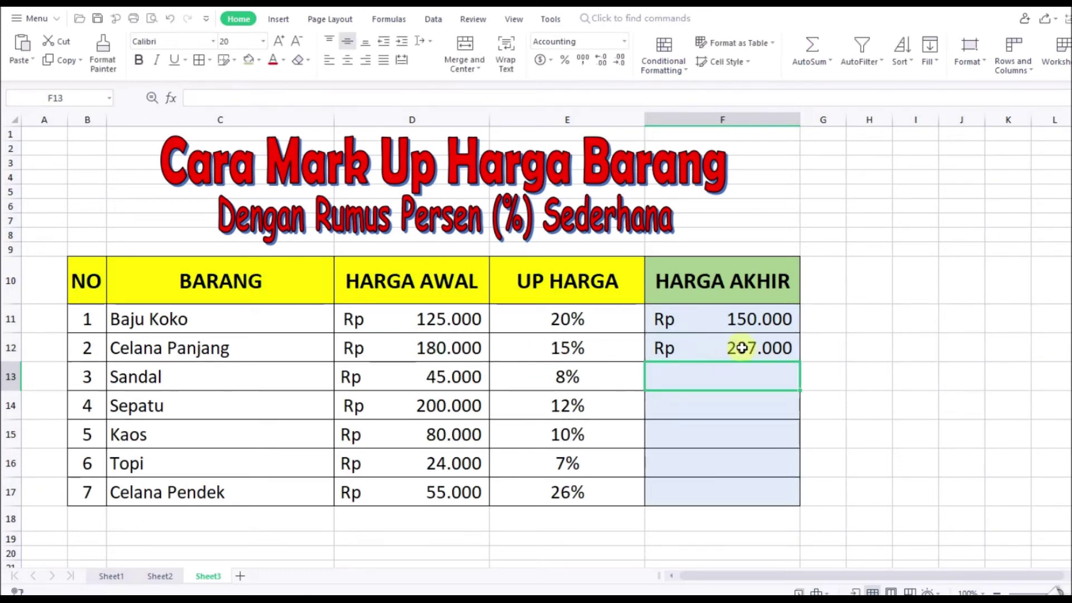
left_click(785, 349)
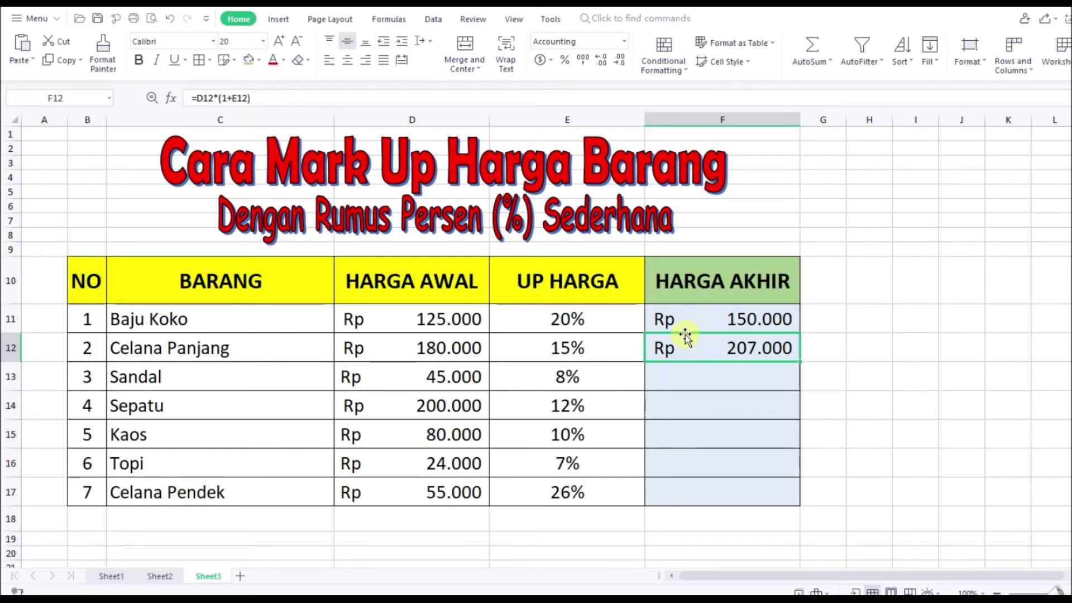
Fill the F12 formula down to F17, giving Rp 48.600 through Rp 69.300
left_click_drag(802, 361, 794, 505)
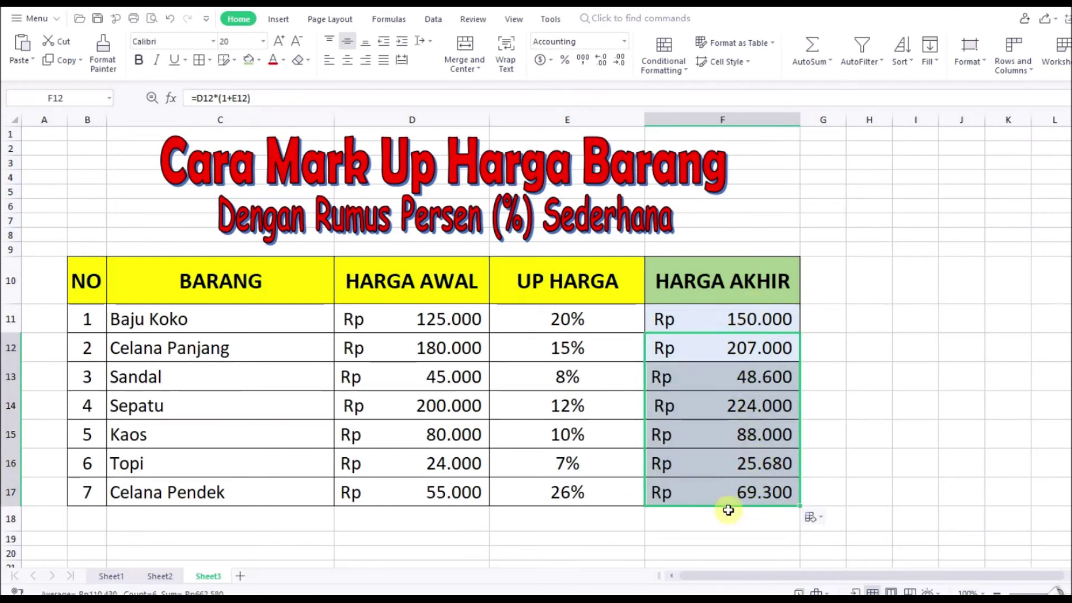
key("ctrl+z")
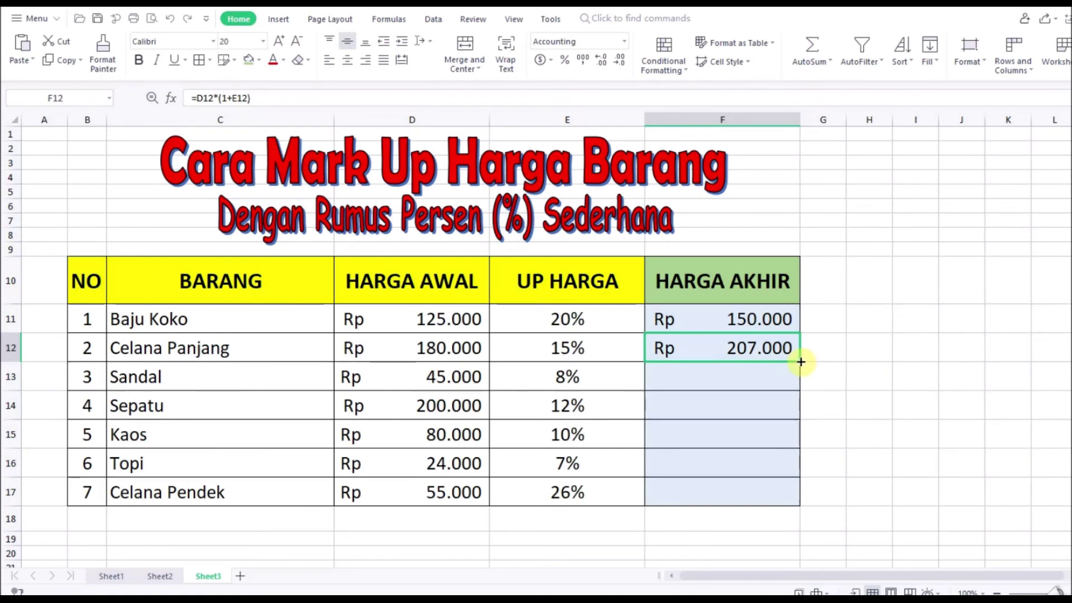
double_click(801, 362)
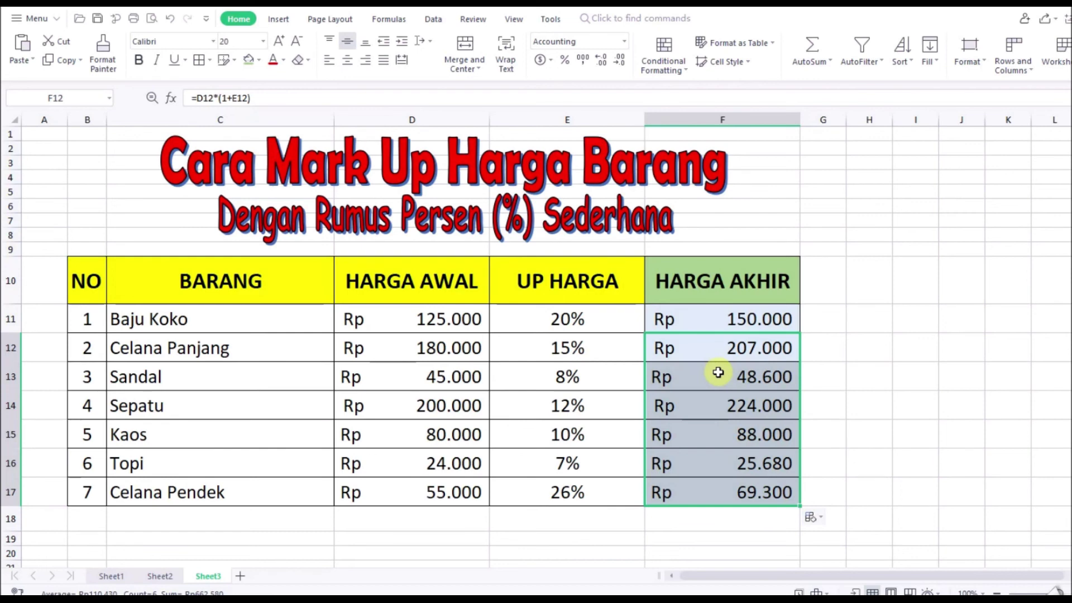
left_click(532, 509)
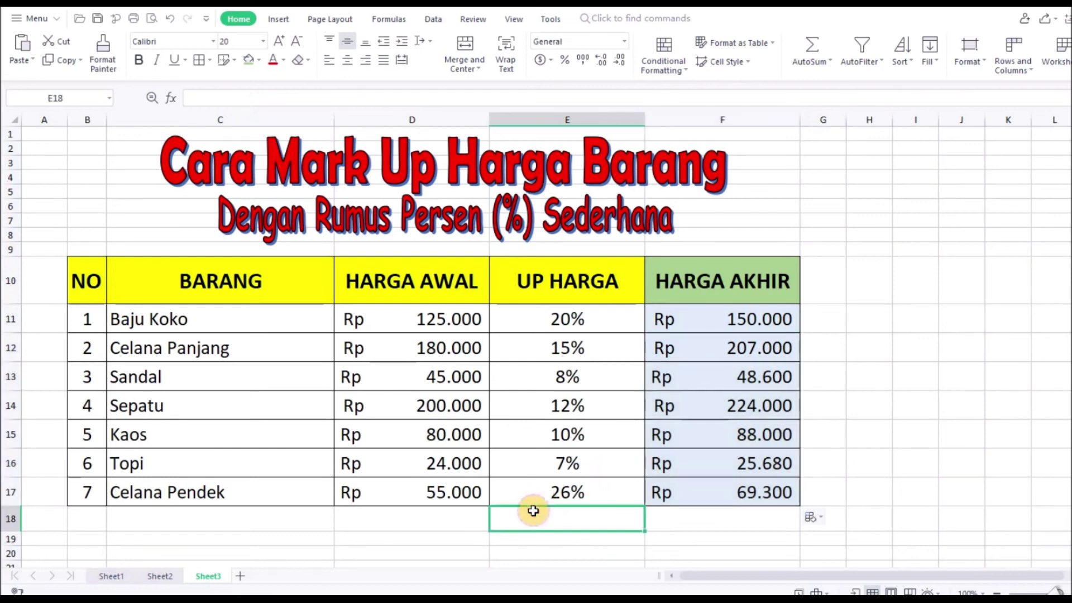